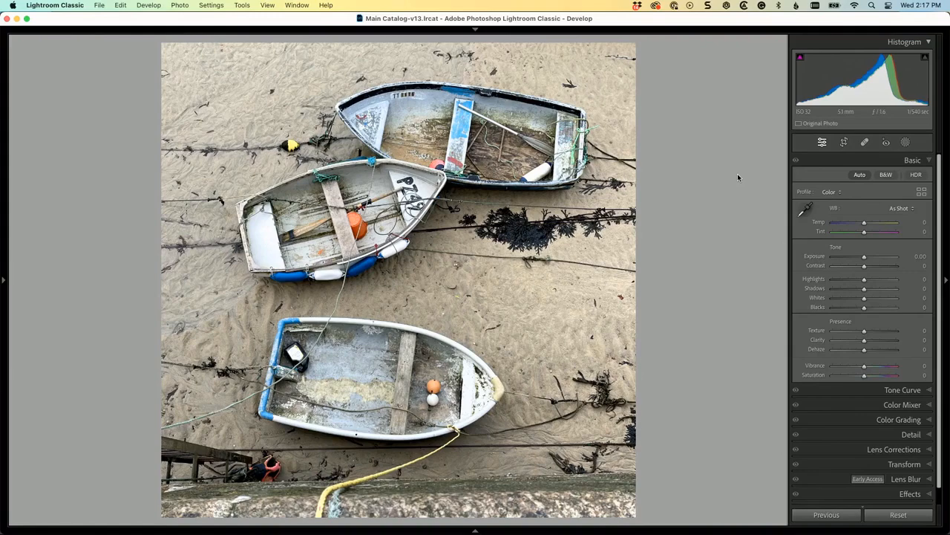
Step: Apply automatic tone adjustments to the boats photo and enable lens profile corrections
{"action": "left_click", "coordinate": [859, 175]}
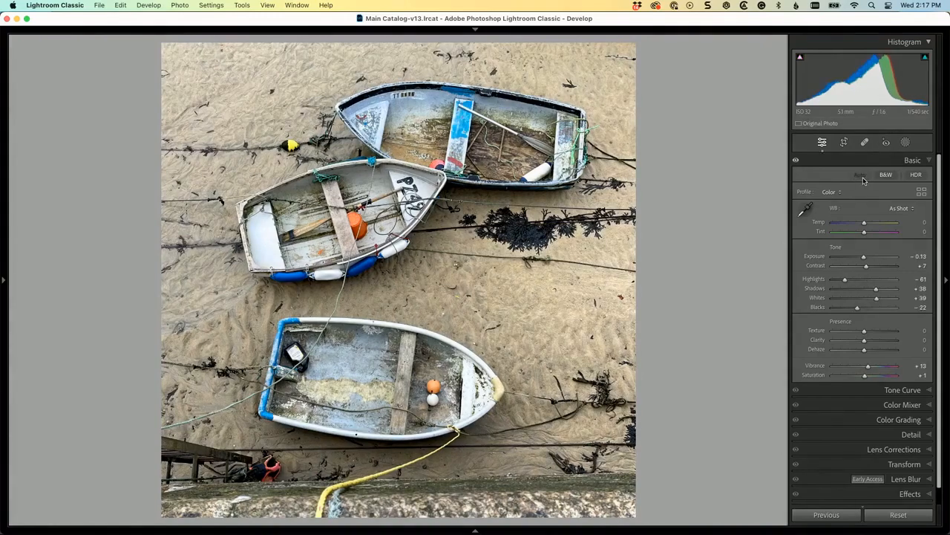
{"action": "scroll", "coordinate": [876, 282], "scroll_direction": "down", "scroll_amount": 2}
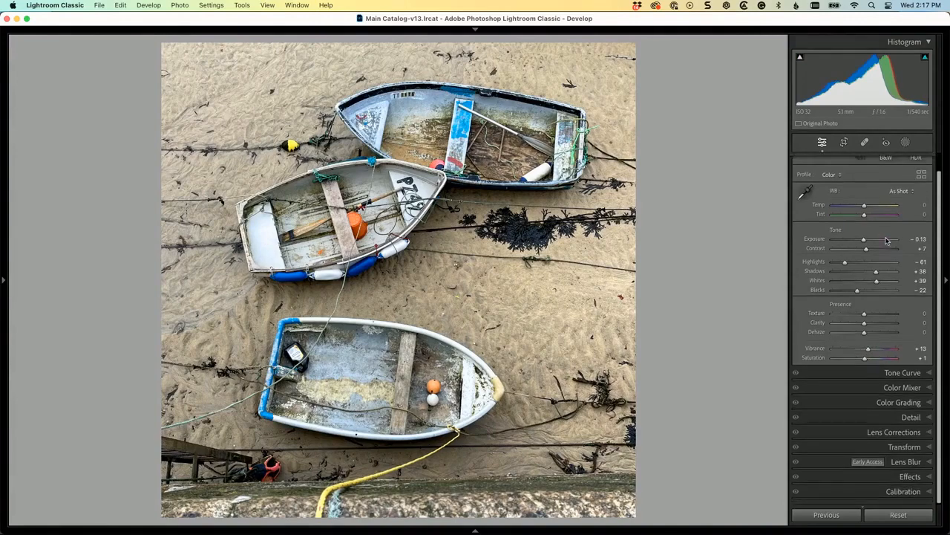
{"action": "left_click", "coordinate": [905, 447]}
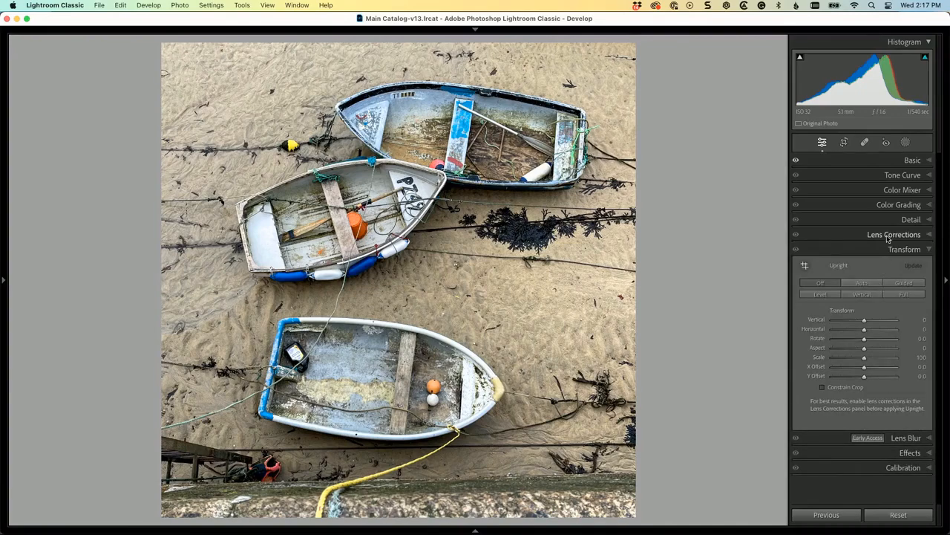
{"action": "left_click", "coordinate": [888, 235]}
{"action": "left_click", "coordinate": [846, 250]}
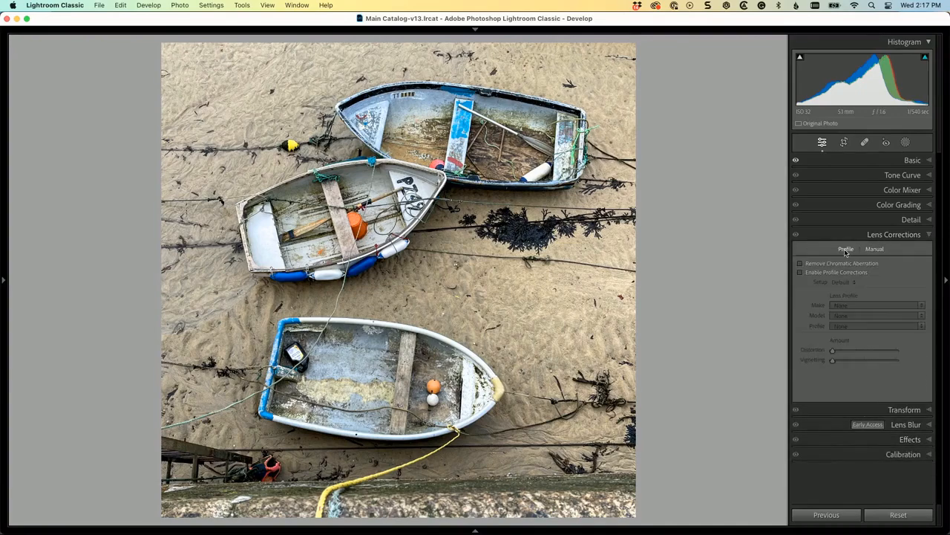
{"action": "left_click", "coordinate": [800, 273]}
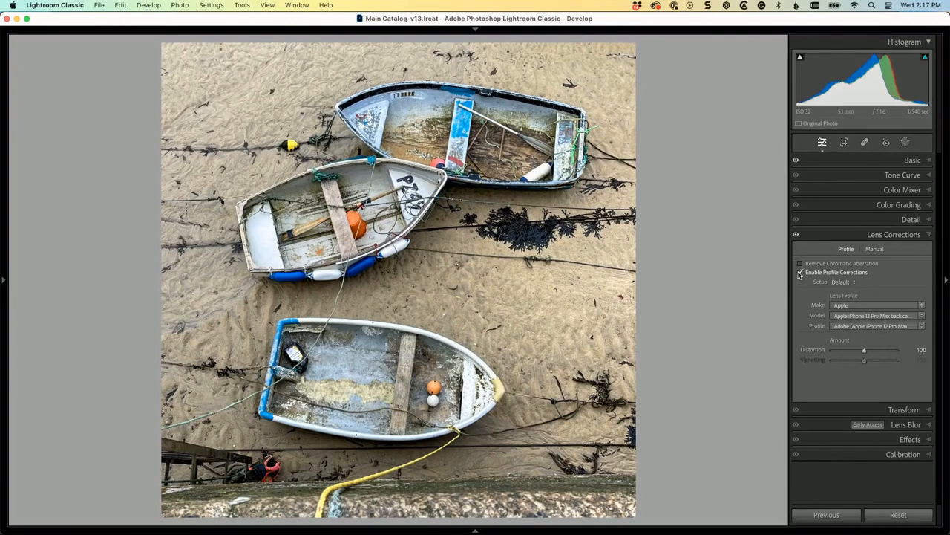
{"action": "left_click", "coordinate": [800, 274]}
{"action": "left_click", "coordinate": [800, 273]}
{"action": "left_click", "coordinate": [800, 273]}
Step: Apply the Auto Upright transform, and set Texture to +21 and Clarity to +7
{"action": "left_click", "coordinate": [904, 408]}
{"action": "left_click", "coordinate": [863, 284]}
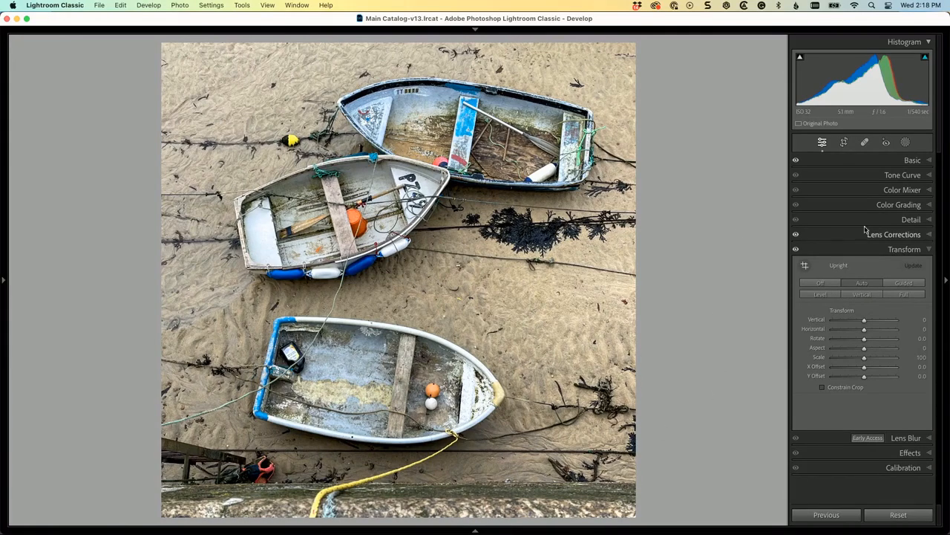
{"action": "left_click", "coordinate": [913, 161]}
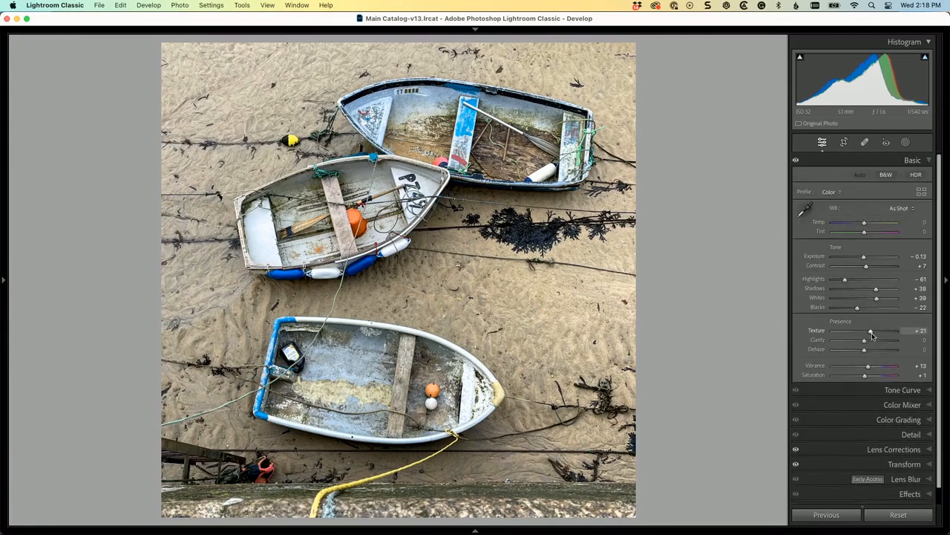
{"action": "left_click_drag", "start_coordinate": [874, 333], "coordinate": [868, 343]}
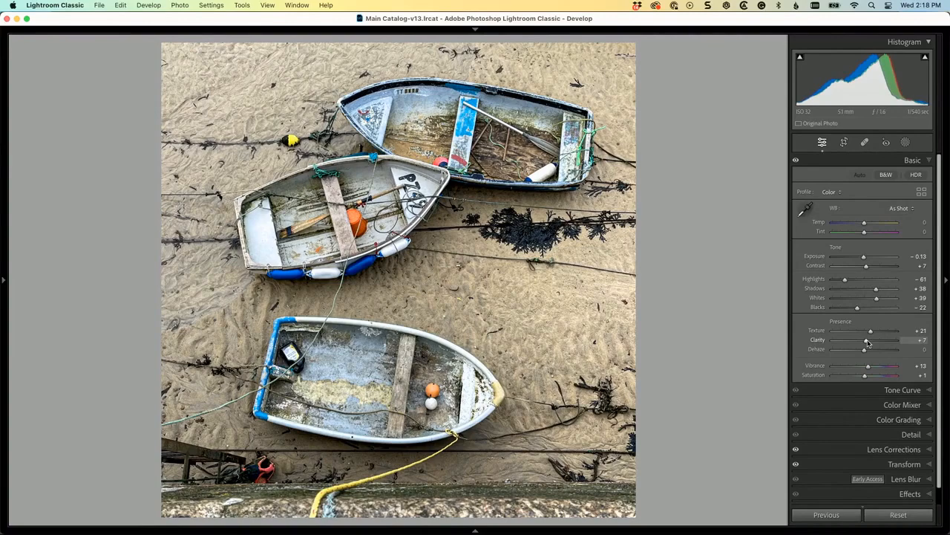
Step: Open a copy of the photo with its Lightroom adjustments in Photoshop for editing
{"action": "key", "text": "super+e"}
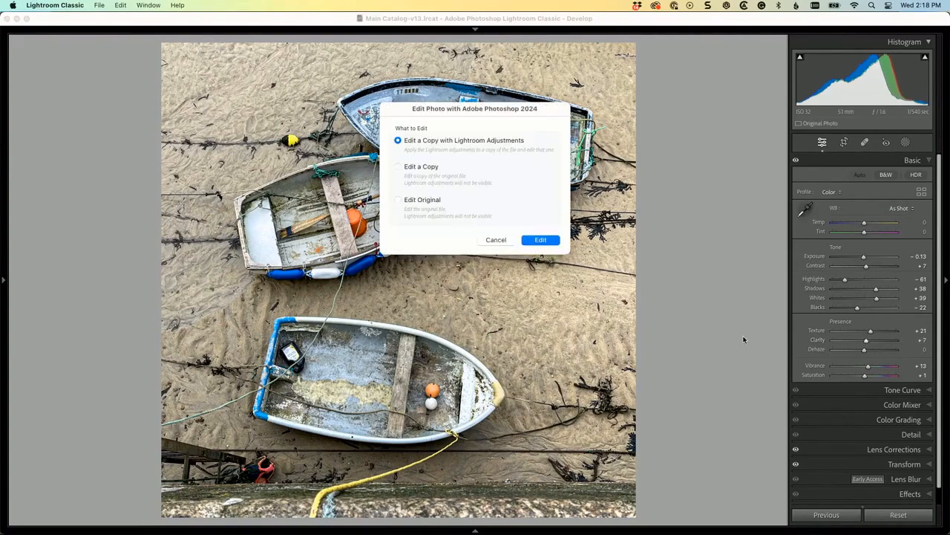
{"action": "key", "text": "Return"}
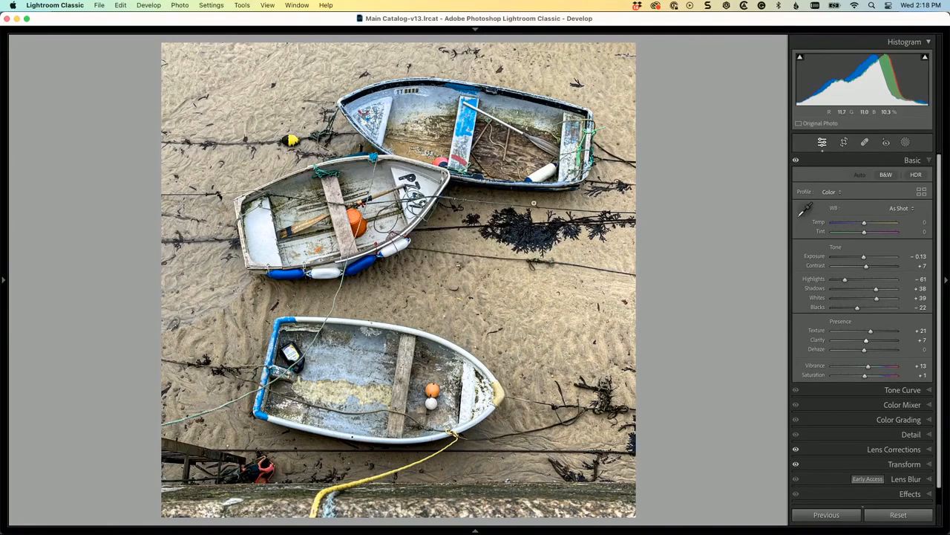
Step: Remove the yellow rope running from the stone wall to the lower boat's bow with the Spot Healing Brush
{"action": "key", "text": "super+equal"}
{"action": "key", "text": "super+equal"}
{"action": "key", "text": "super+equal"}
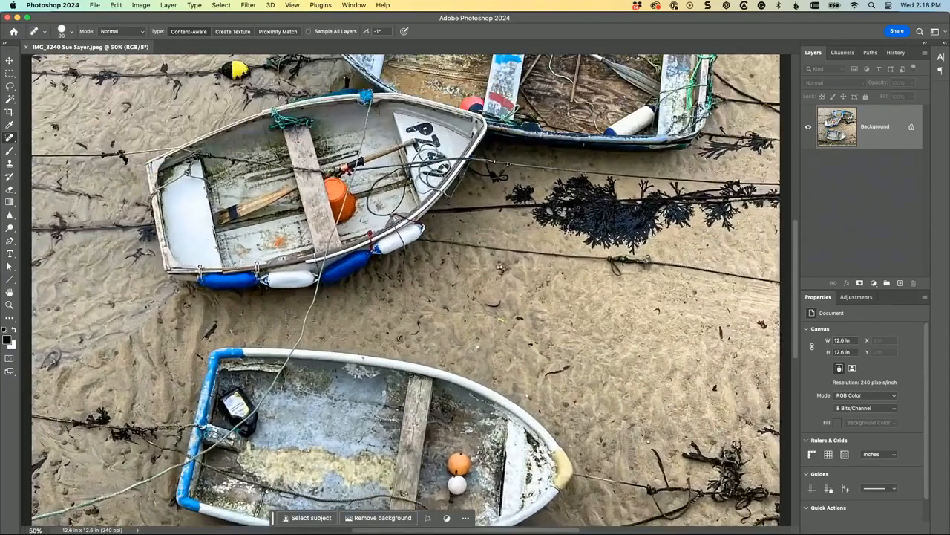
{"action": "scroll", "coordinate": [407, 291], "scroll_direction": "up", "scroll_amount": 5}
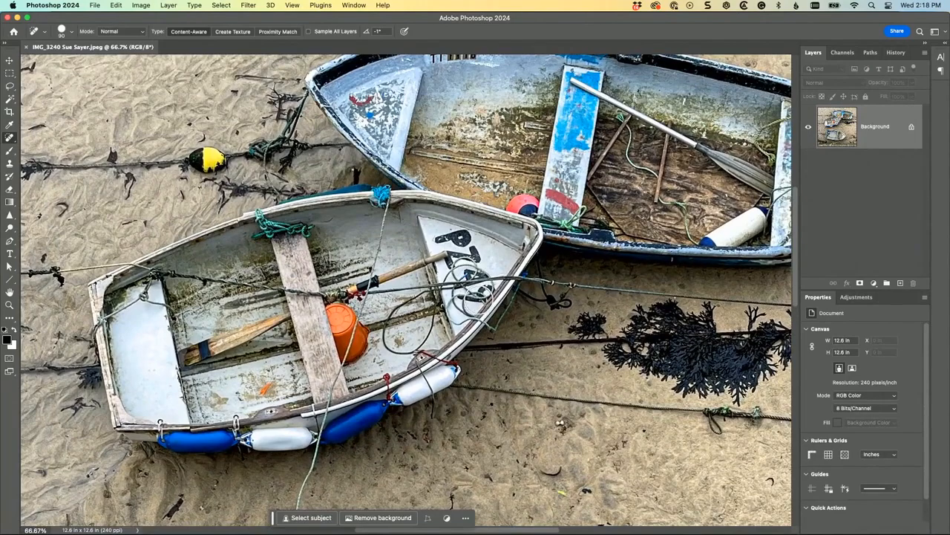
{"action": "key", "text": "space"}
{"action": "left_click_drag", "start_coordinate": [501, 353], "coordinate": [633, 328]}
{"action": "left_click_drag", "start_coordinate": [416, 415], "coordinate": [468, 323]}
{"action": "left_click_drag", "start_coordinate": [448, 456], "coordinate": [442, 213]}
{"action": "left_click_drag", "start_coordinate": [489, 251], "coordinate": [482, 144]}
{"action": "left_click_drag", "start_coordinate": [488, 311], "coordinate": [456, 224]}
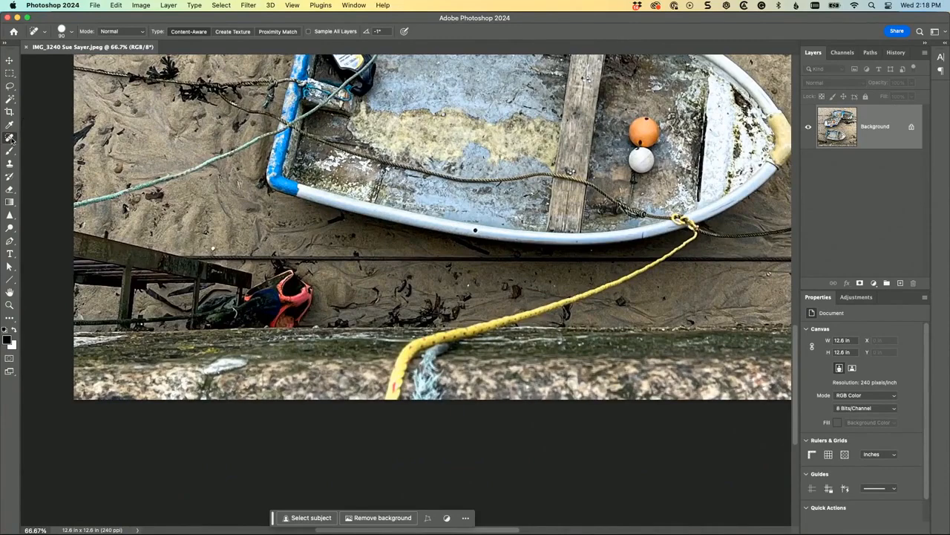
{"action": "mouse_move", "coordinate": [393, 401]}
{"action": "left_mouse_down"}
{"action": "mouse_move", "coordinate": [412, 341]}
{"action": "mouse_move", "coordinate": [521, 304]}
{"action": "mouse_move", "coordinate": [545, 308]}
{"action": "mouse_move", "coordinate": [671, 247]}
{"action": "mouse_move", "coordinate": [694, 221]}
{"action": "left_mouse_up"}
{"action": "left_click", "coordinate": [679, 221]}
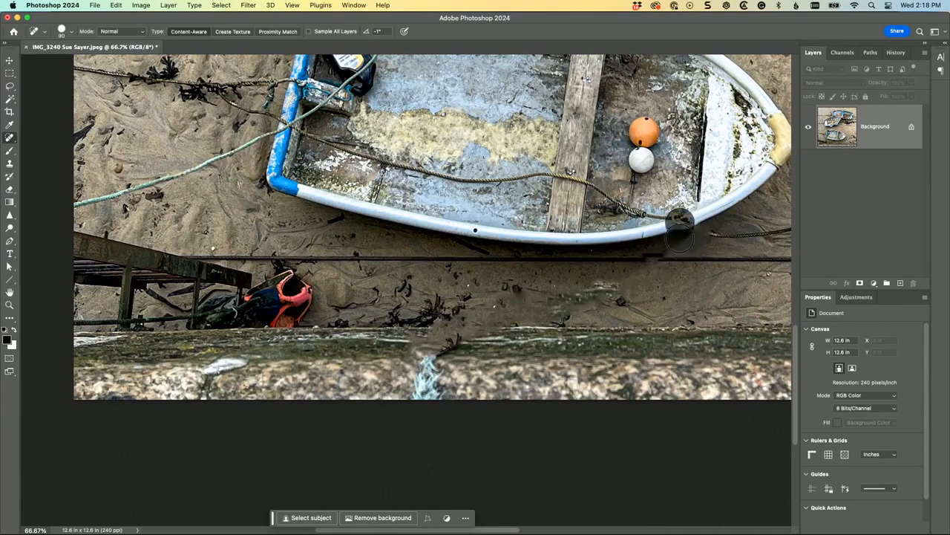
Step: Reduce the Spot Healing Brush size to 40 and remove the brown rope lying inside the lower boat
{"action": "key", "text": "bracketleft"}
{"action": "key", "text": "bracketleft"}
{"action": "key", "text": "bracketleft"}
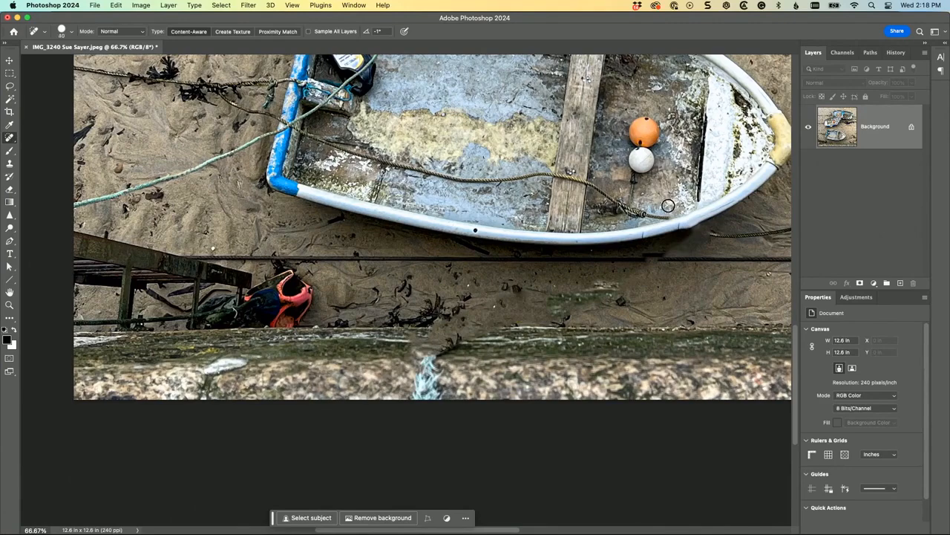
{"action": "mouse_move", "coordinate": [670, 217]}
{"action": "left_mouse_down"}
{"action": "mouse_move", "coordinate": [579, 182]}
{"action": "mouse_move", "coordinate": [478, 183]}
{"action": "mouse_move", "coordinate": [297, 127]}
{"action": "left_mouse_up"}
{"action": "left_click_drag", "start_coordinate": [399, 174], "coordinate": [398, 174]}
Step: Heal away the dark mooring ropes beside the lower boat's stern and the green rope crossing the boat
{"action": "scroll", "coordinate": [450, 153], "scroll_direction": "up", "scroll_amount": 10}
{"action": "scroll", "coordinate": [450, 153], "scroll_direction": "left", "scroll_amount": 5}
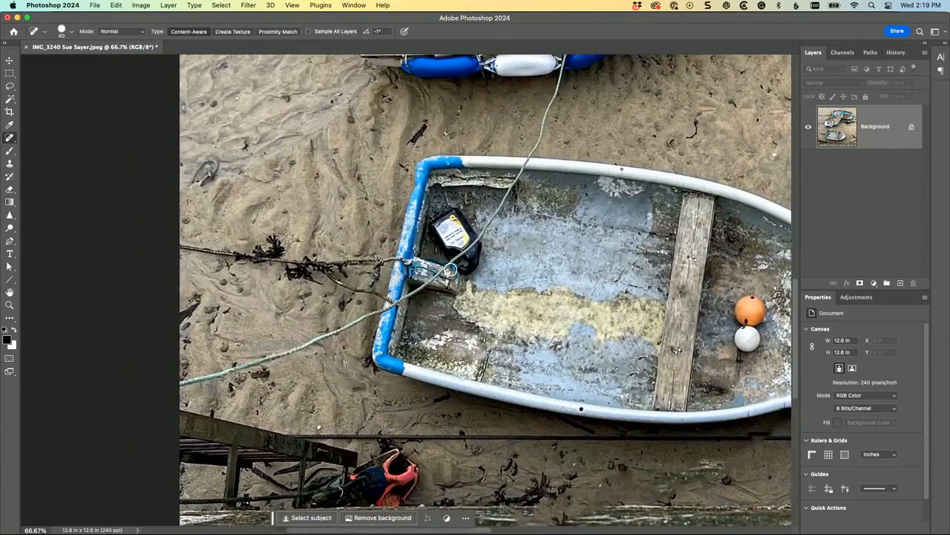
{"action": "mouse_move", "coordinate": [397, 261]}
{"action": "left_mouse_down"}
{"action": "mouse_move", "coordinate": [300, 262]}
{"action": "mouse_move", "coordinate": [325, 274]}
{"action": "mouse_move", "coordinate": [293, 269]}
{"action": "mouse_move", "coordinate": [264, 251]}
{"action": "mouse_move", "coordinate": [272, 231]}
{"action": "mouse_move", "coordinate": [251, 252]}
{"action": "mouse_move", "coordinate": [262, 258]}
{"action": "mouse_move", "coordinate": [172, 244]}
{"action": "left_mouse_up"}
{"action": "left_click_drag", "start_coordinate": [324, 279], "coordinate": [397, 306]}
{"action": "mouse_move", "coordinate": [185, 383]}
{"action": "left_mouse_down"}
{"action": "mouse_move", "coordinate": [338, 337]}
{"action": "mouse_move", "coordinate": [417, 293]}
{"action": "mouse_move", "coordinate": [513, 189]}
{"action": "mouse_move", "coordinate": [568, 44]}
{"action": "left_mouse_up"}
Step: Marquee-select the dark seaweed at the photo's right edge, fill it to match the sand, and deselect
{"action": "left_click_drag", "start_coordinate": [649, 359], "coordinate": [201, 285]}
{"action": "left_click", "coordinate": [9, 74]}
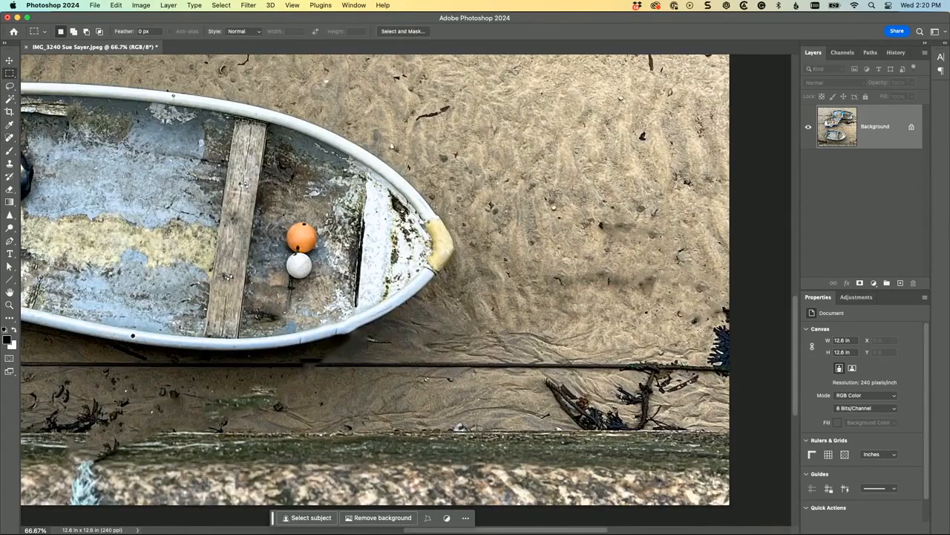
{"action": "left_click_drag", "start_coordinate": [702, 291], "coordinate": [745, 394]}
{"action": "key", "text": "shift+BackSpace"}
{"action": "key", "text": "Return"}
{"action": "key", "text": "super+d"}
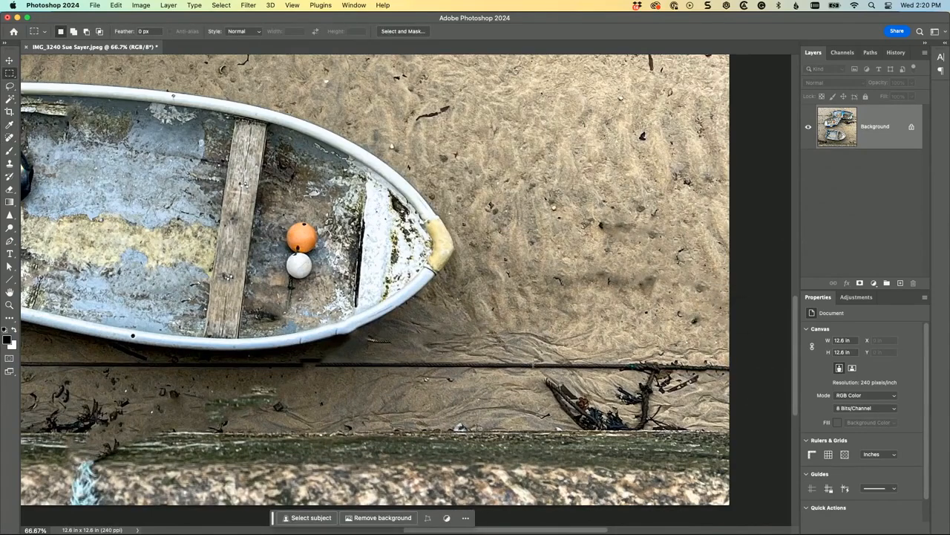
Step: Marquee-select the seaweed clump on the sand just above the stone wall and fill it away
{"action": "left_click_drag", "start_coordinate": [527, 367], "coordinate": [700, 432]}
{"action": "key", "text": "shift+BackSpace"}
{"action": "key", "text": "Return"}
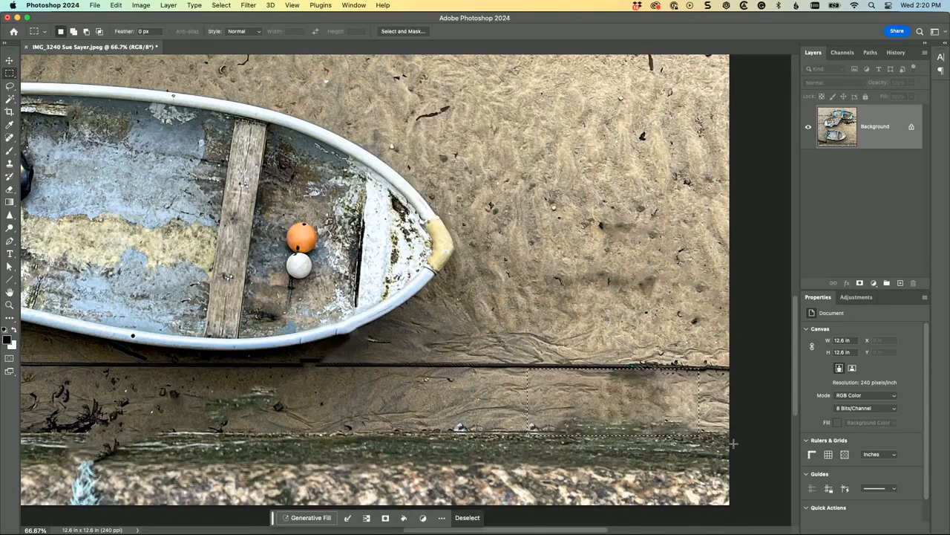
{"action": "left_click_drag", "start_coordinate": [566, 283], "coordinate": [700, 407]}
Step: Lasso the black oil bottle in the lower boat's stern, fill it away, and deselect
{"action": "key", "text": "super+minus"}
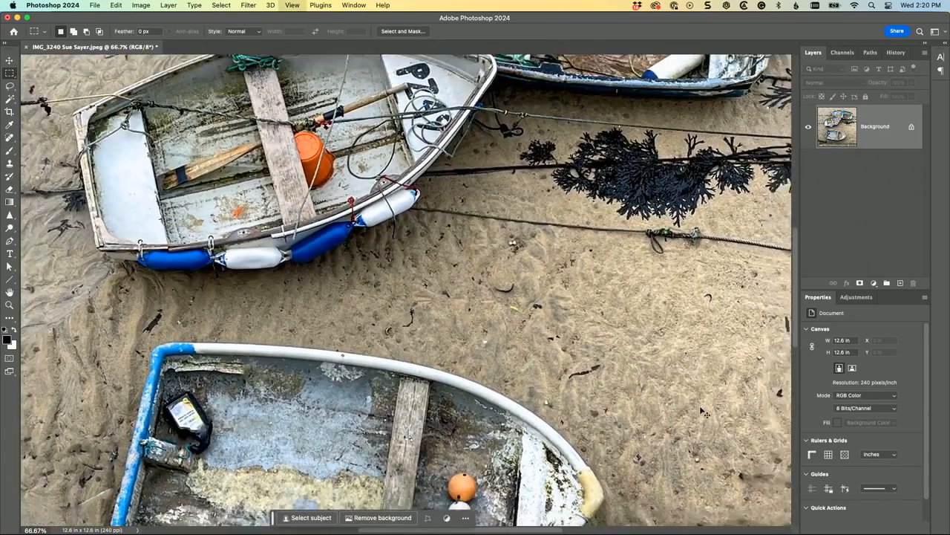
{"action": "left_click_drag", "start_coordinate": [608, 405], "coordinate": [737, 324]}
{"action": "key", "text": "super+plus"}
{"action": "key", "text": "super+plus"}
{"action": "key", "text": "super+plus"}
{"action": "key", "text": "super+plus"}
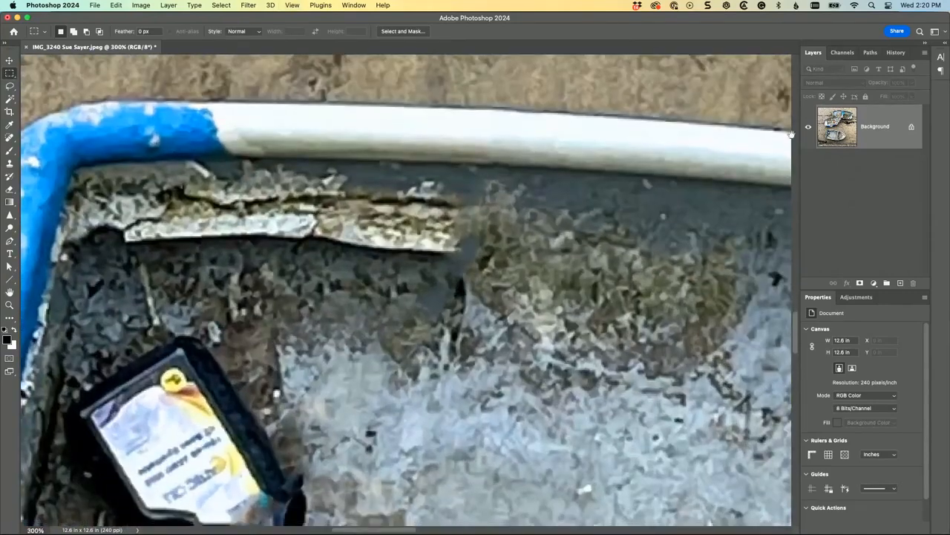
{"action": "left_click_drag", "start_coordinate": [657, 380], "coordinate": [854, 76]}
{"action": "left_click_drag", "start_coordinate": [742, 87], "coordinate": [740, 154]}
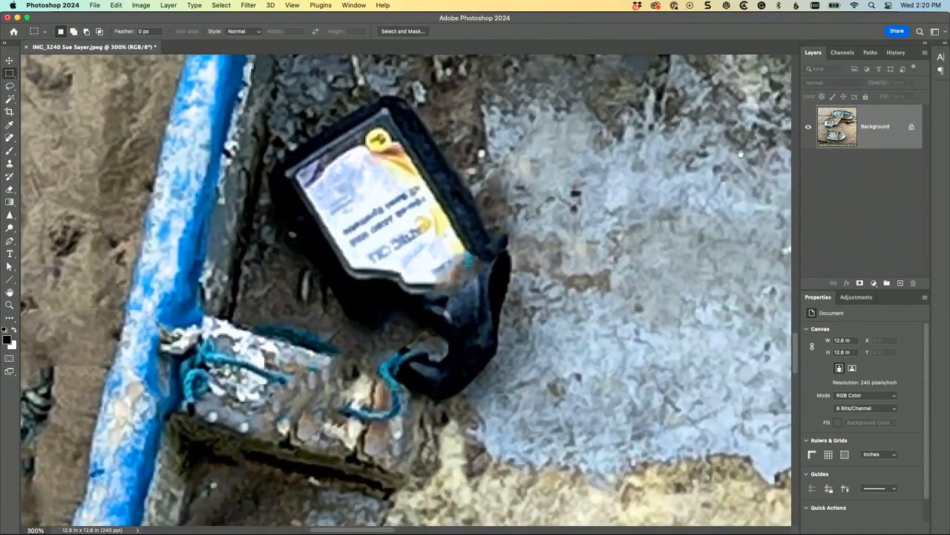
{"action": "left_click", "coordinate": [11, 87]}
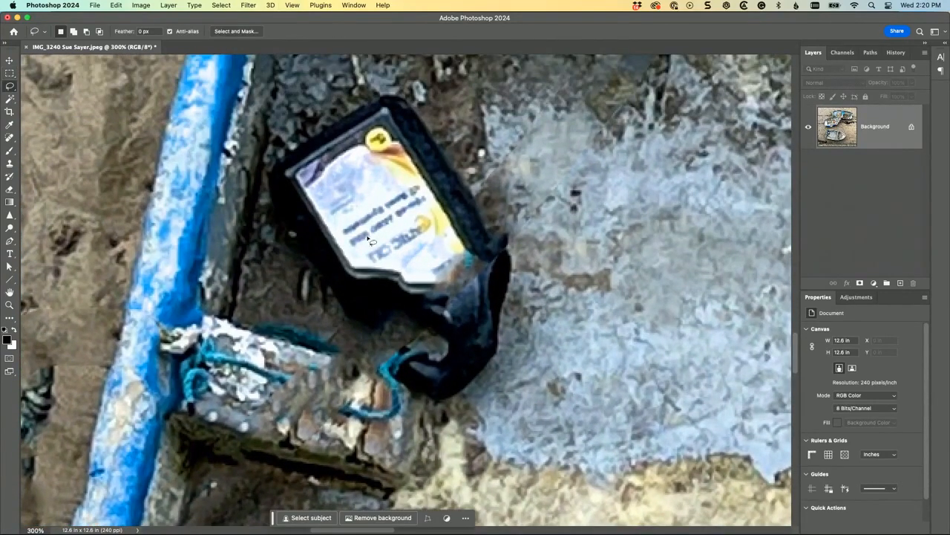
{"action": "left_click_drag", "start_coordinate": [524, 366], "coordinate": [484, 413]}
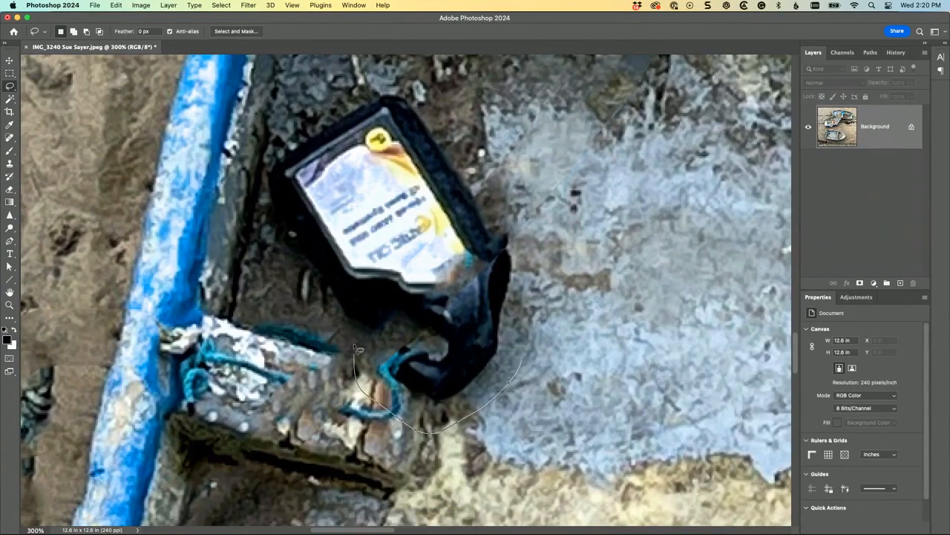
{"action": "mouse_move", "coordinate": [385, 321]}
{"action": "left_mouse_down"}
{"action": "mouse_move", "coordinate": [312, 281]}
{"action": "mouse_move", "coordinate": [300, 239]}
{"action": "mouse_move", "coordinate": [260, 179]}
{"action": "left_mouse_up"}
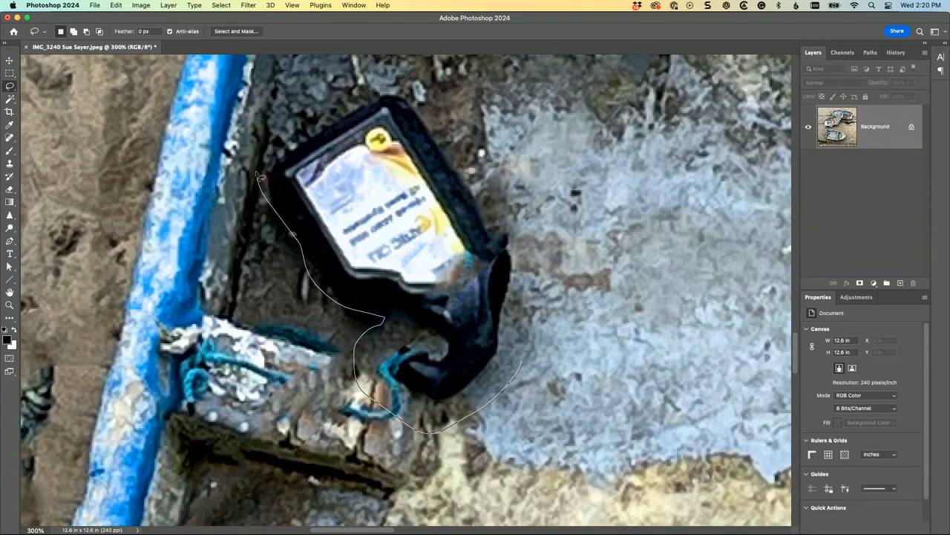
{"action": "mouse_move", "coordinate": [487, 184]}
{"action": "left_mouse_down"}
{"action": "mouse_move", "coordinate": [548, 279]}
{"action": "mouse_move", "coordinate": [535, 301]}
{"action": "left_mouse_up"}
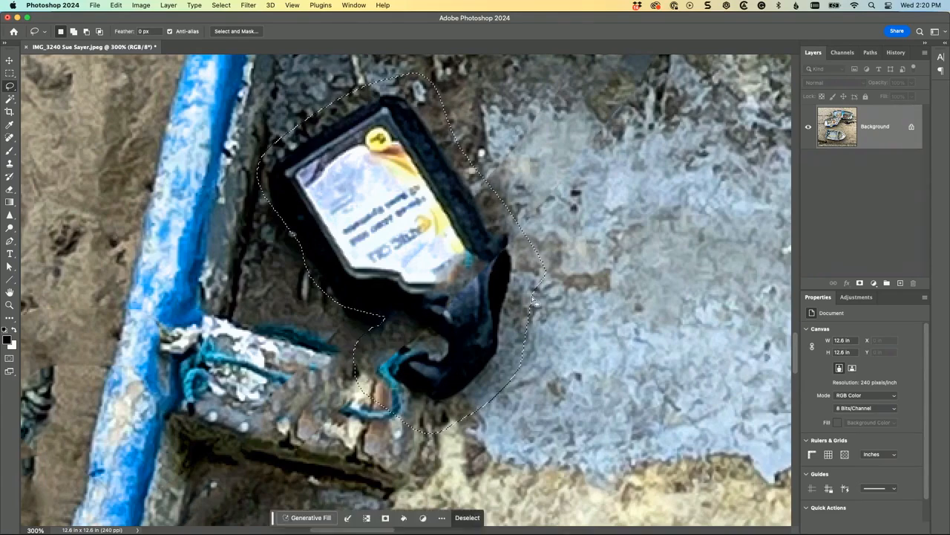
{"action": "key", "text": "BackSpace"}
{"action": "key", "text": "Return"}
{"action": "key", "text": "super+d"}
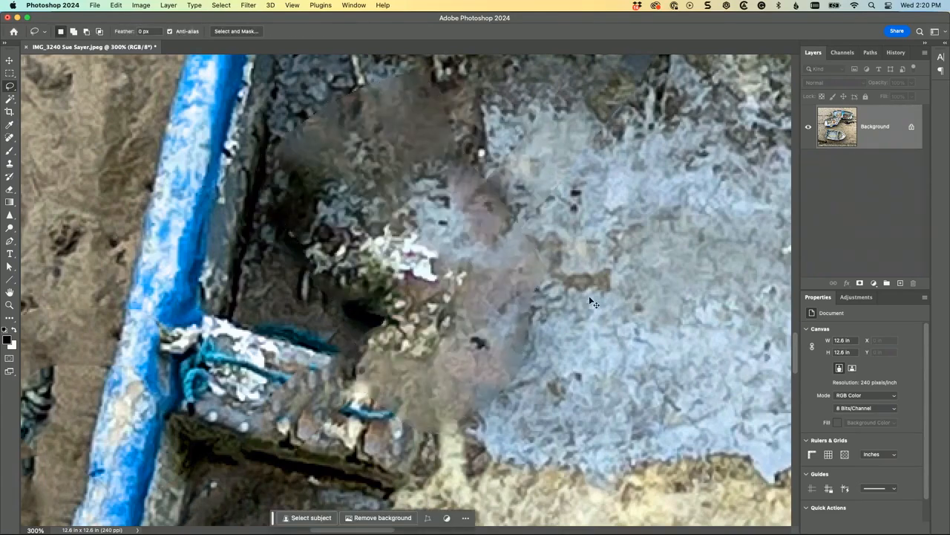
Step: Choose the History Brush and set the Lasso history state as its source
{"action": "key", "text": "super+1"}
{"action": "key", "text": "super+minus"}
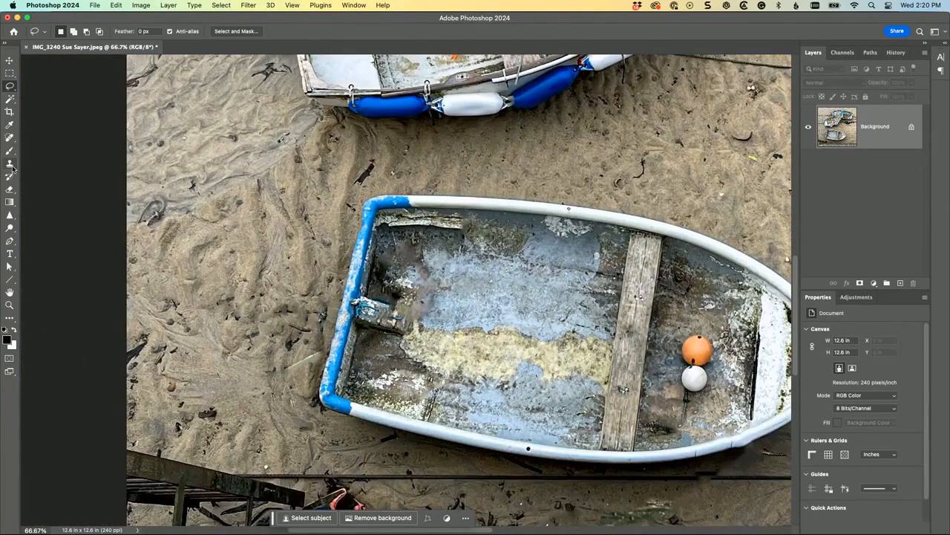
{"action": "key", "text": "super+plus"}
{"action": "key", "text": "super+plus"}
{"action": "key", "text": "super+plus"}
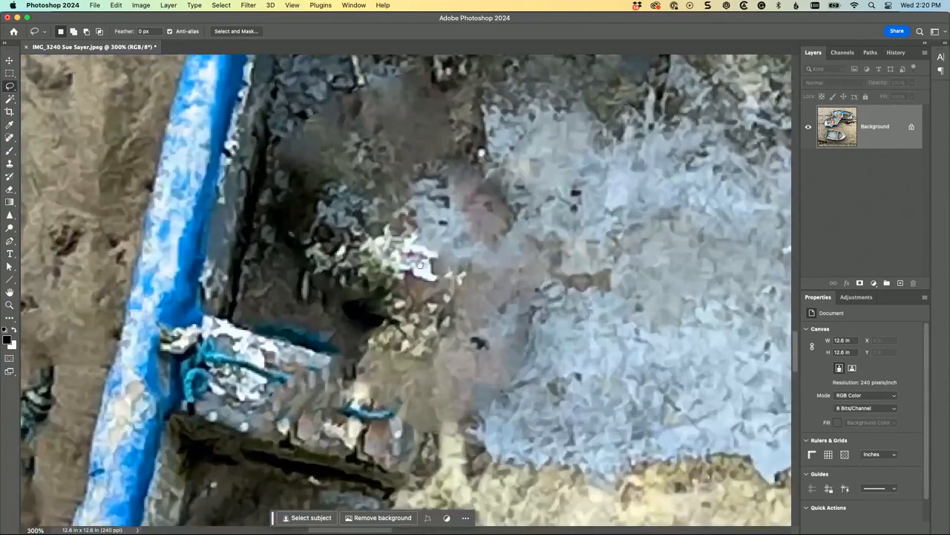
{"action": "left_click_drag", "start_coordinate": [603, 327], "coordinate": [616, 169]}
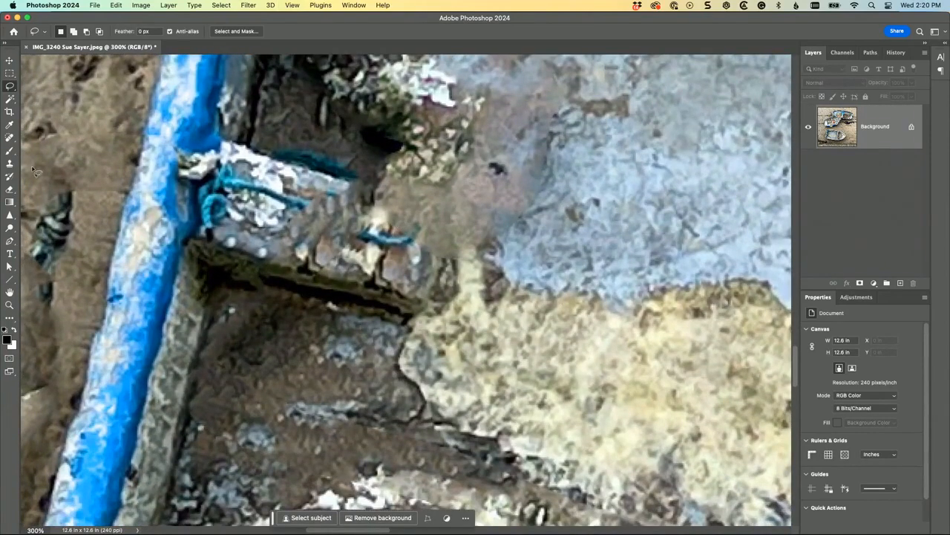
{"action": "left_click", "coordinate": [9, 176]}
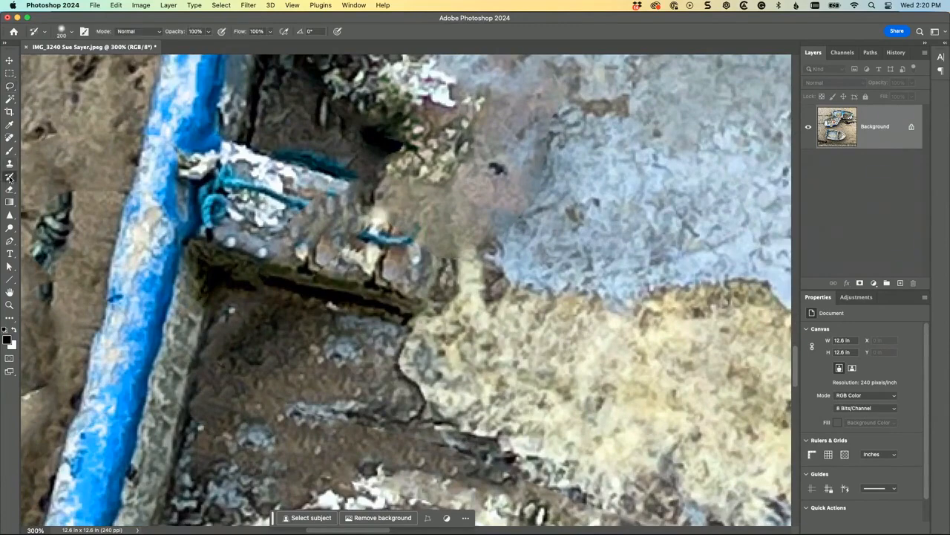
{"action": "left_click", "coordinate": [896, 52]}
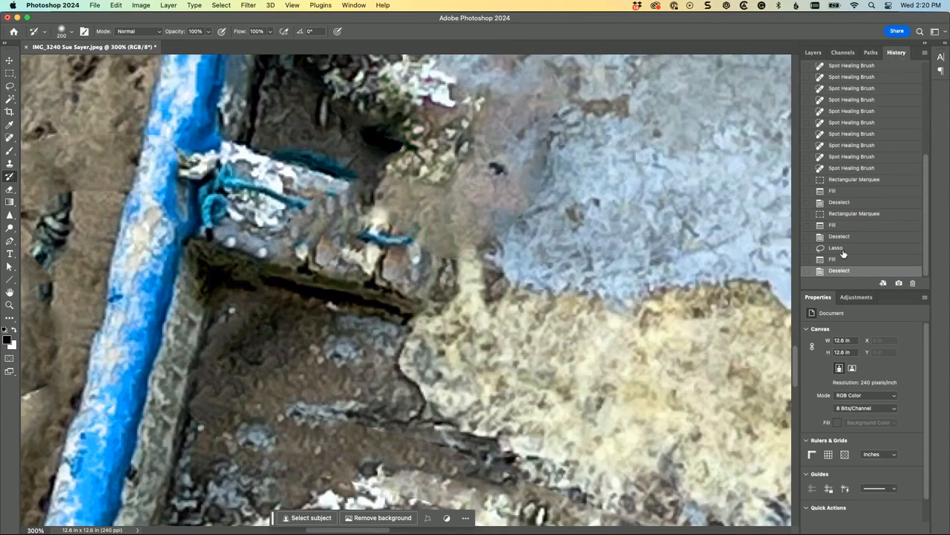
{"action": "left_click", "coordinate": [808, 250]}
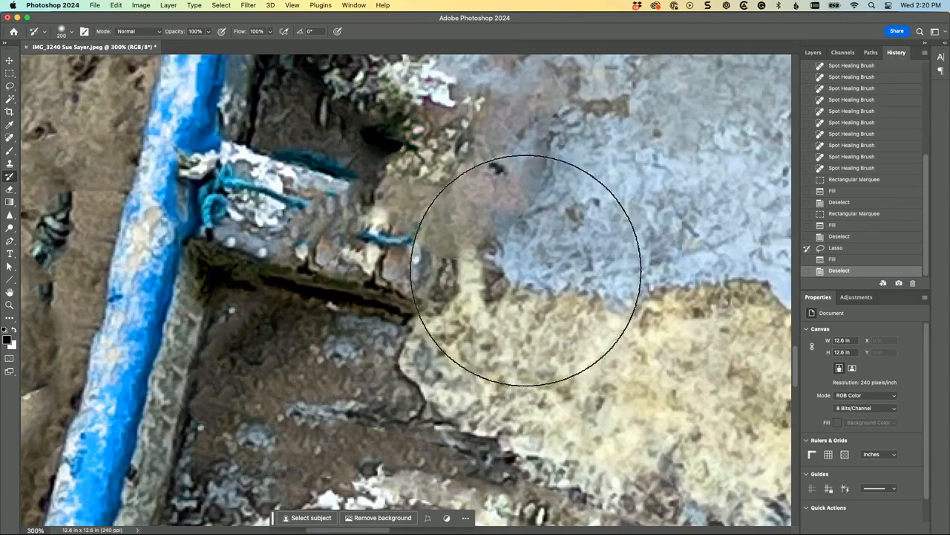
Step: Reduce the History Brush size to 40 and paint back the blue cord at the end of the wooden block
{"action": "key", "text": "bracketleft"}
{"action": "key", "text": "bracketleft"}
{"action": "key", "text": "bracketleft"}
{"action": "key", "text": "bracketleft"}
{"action": "key", "text": "bracketleft"}
{"action": "key", "text": "bracketleft"}
{"action": "key", "text": "bracketleft"}
{"action": "key", "text": "bracketleft"}
{"action": "key", "text": "bracketleft"}
{"action": "key", "text": "bracketleft"}
{"action": "key", "text": "bracketleft"}
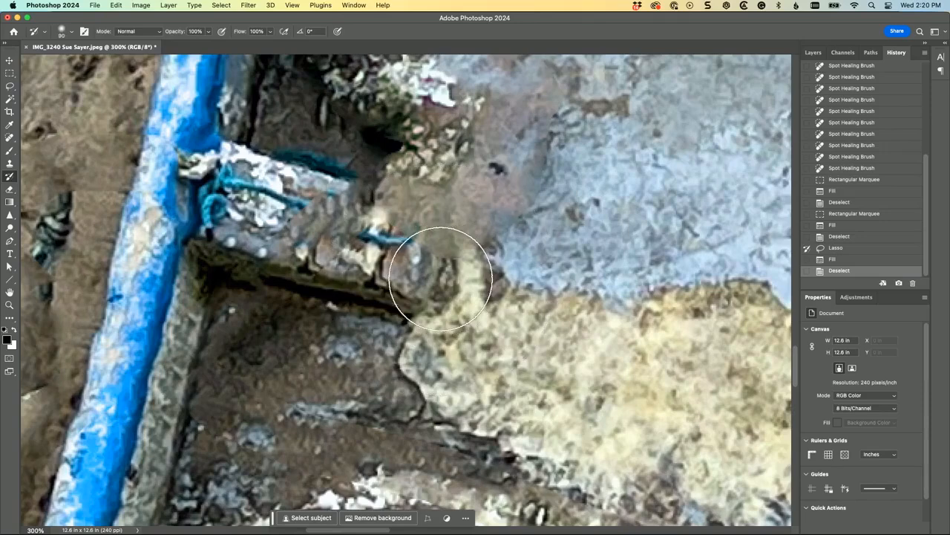
{"action": "mouse_move", "coordinate": [413, 258]}
{"action": "left_mouse_down"}
{"action": "mouse_move", "coordinate": [408, 225]}
{"action": "mouse_move", "coordinate": [427, 240]}
{"action": "mouse_move", "coordinate": [388, 210]}
{"action": "mouse_move", "coordinate": [437, 253]}
{"action": "mouse_move", "coordinate": [435, 277]}
{"action": "mouse_move", "coordinate": [427, 283]}
{"action": "mouse_move", "coordinate": [435, 222]}
{"action": "mouse_move", "coordinate": [397, 200]}
{"action": "mouse_move", "coordinate": [404, 194]}
{"action": "mouse_move", "coordinate": [429, 206]}
{"action": "mouse_move", "coordinate": [426, 198]}
{"action": "mouse_move", "coordinate": [493, 257]}
{"action": "left_mouse_up"}
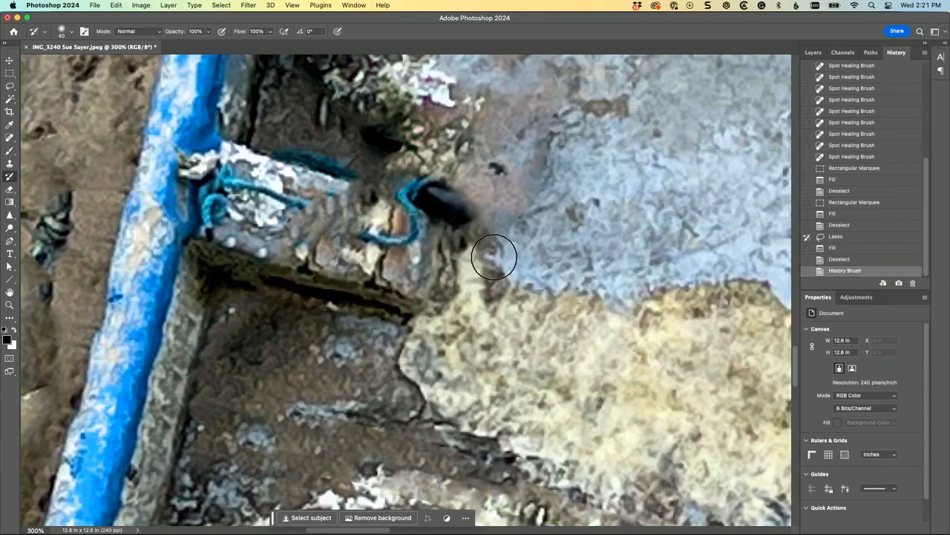
Step: With the Clone Stamp at size 20, clone the wooden block's upper edge over the blue cord and black smudge at its end
{"action": "left_click", "coordinate": [10, 165]}
{"action": "key", "text": "bracketleft"}
{"action": "key", "text": "bracketleft"}
{"action": "key", "text": "bracketleft"}
{"action": "key", "text": "bracketleft"}
{"action": "left_click", "coordinate": [312, 140], "text": "alt"}
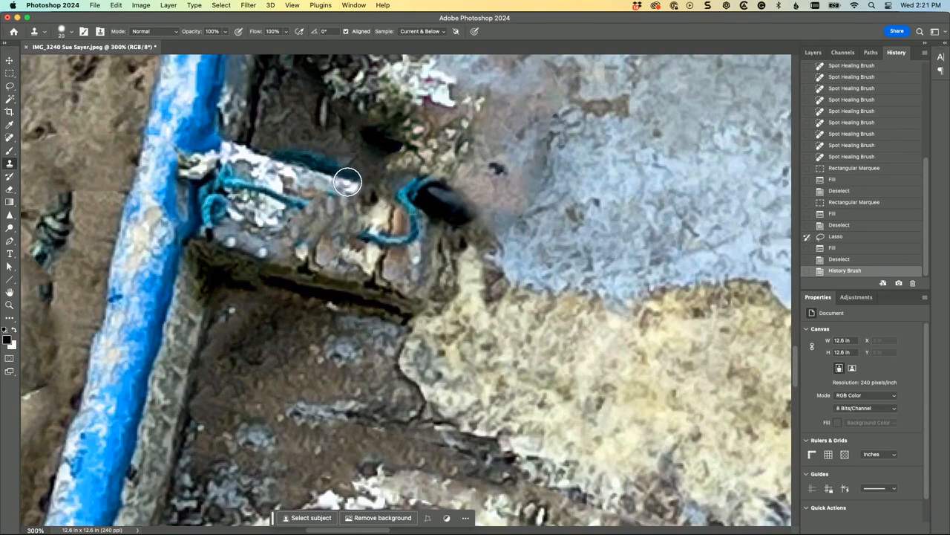
{"action": "left_click_drag", "start_coordinate": [348, 182], "coordinate": [442, 219]}
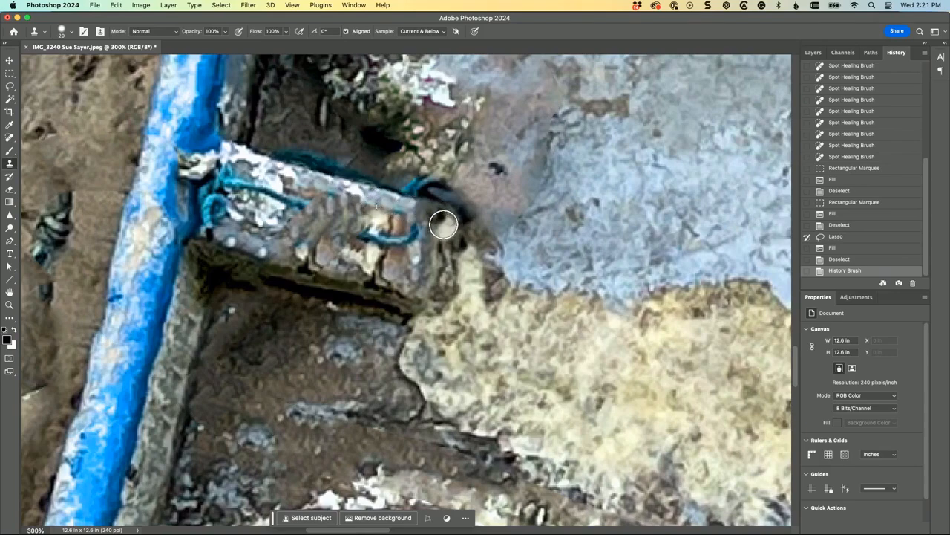
{"action": "mouse_move", "coordinate": [520, 238]}
{"action": "left_mouse_down"}
{"action": "mouse_move", "coordinate": [500, 229]}
{"action": "mouse_move", "coordinate": [538, 167]}
{"action": "mouse_move", "coordinate": [503, 142]}
{"action": "mouse_move", "coordinate": [530, 117]}
{"action": "mouse_move", "coordinate": [548, 77]}
{"action": "mouse_move", "coordinate": [586, 89]}
{"action": "left_mouse_up"}
Step: Remove the long dark rope across the sand just below the lower boat with the Spot Healing Brush
{"action": "key", "text": "super+minus"}
{"action": "key", "text": "super+minus"}
{"action": "key", "text": "super+minus"}
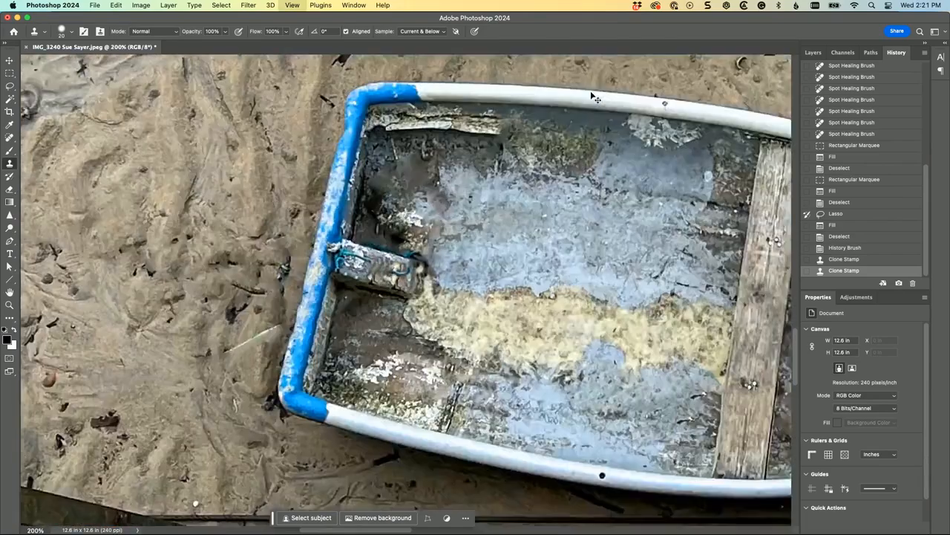
{"action": "key", "text": "super+minus"}
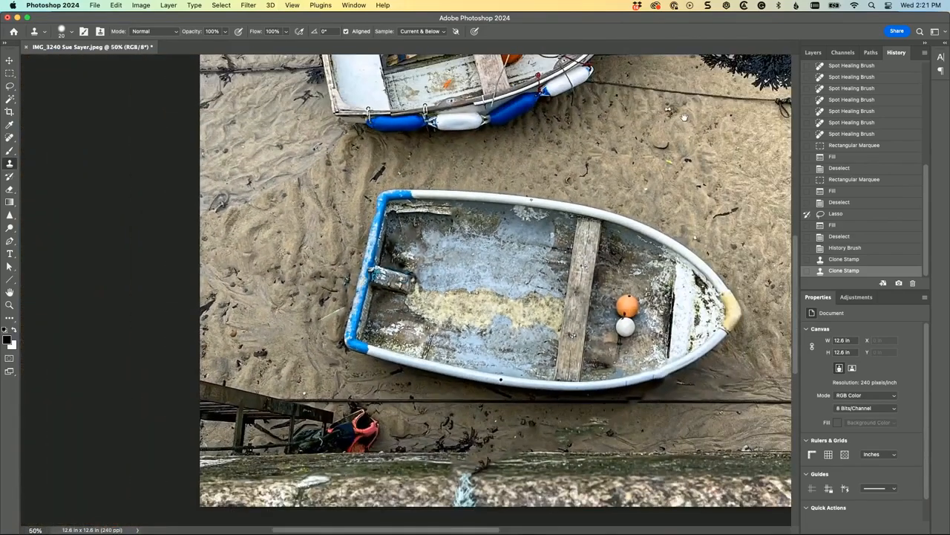
{"action": "scroll", "coordinate": [691, 223], "scroll_direction": "down", "scroll_amount": 5}
{"action": "scroll", "coordinate": [691, 223], "scroll_direction": "right", "scroll_amount": 3}
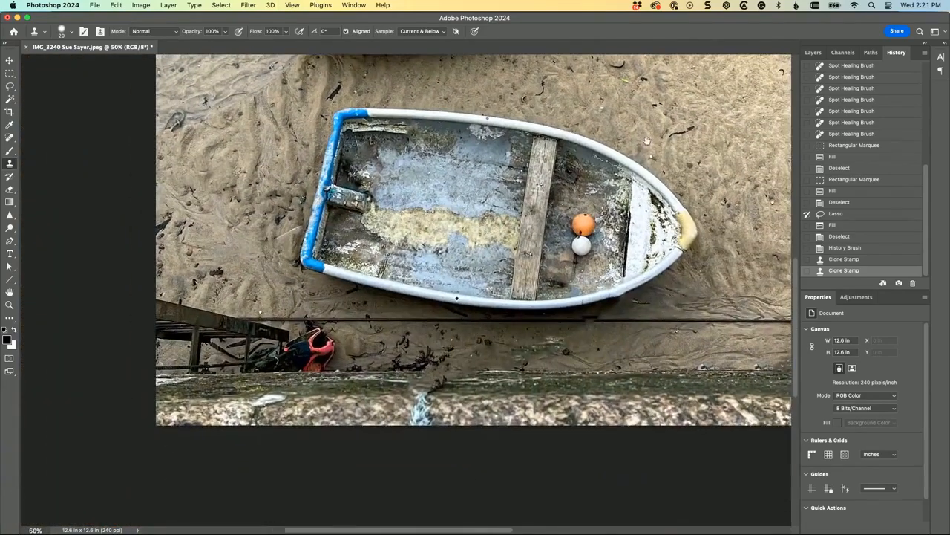
{"action": "left_click", "coordinate": [11, 137]}
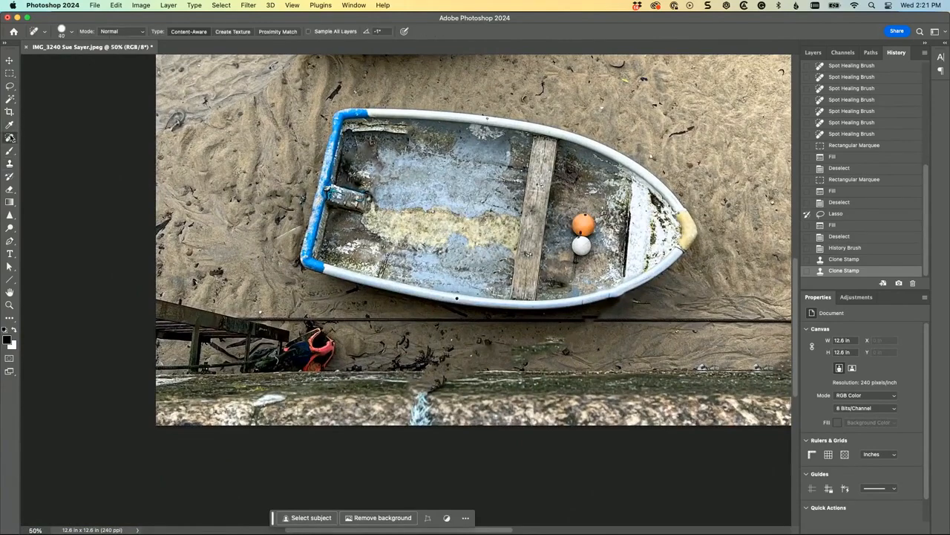
{"action": "left_click", "coordinate": [261, 318]}
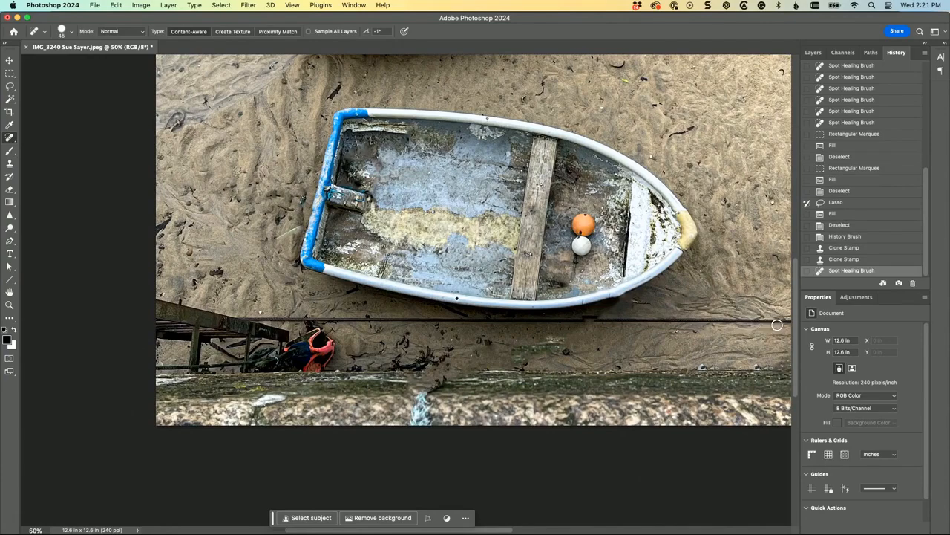
{"action": "left_click_drag", "start_coordinate": [788, 320], "coordinate": [789, 320]}
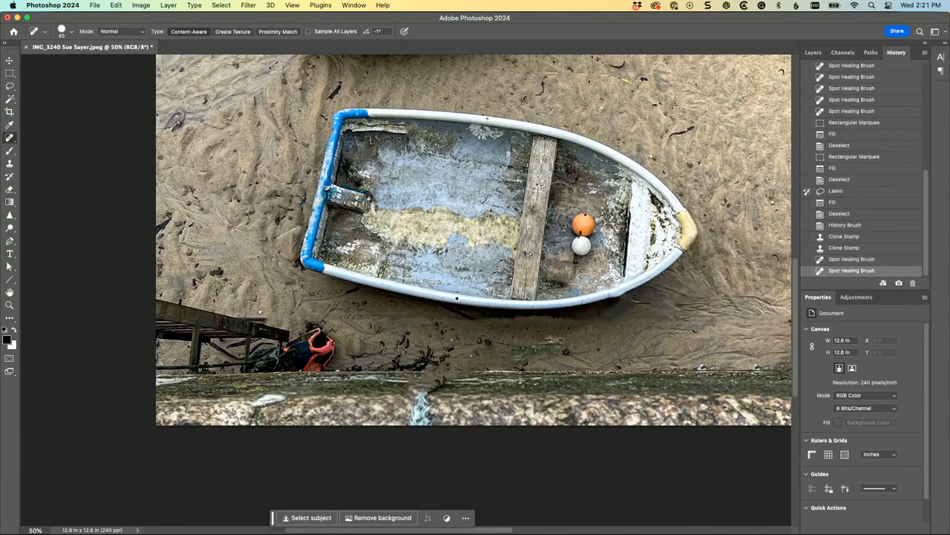
Step: Heal away the remaining piece of that rope out to the photo's edge, including the leftover marks along it
{"action": "scroll", "coordinate": [725, 337], "scroll_direction": "right", "scroll_amount": 6}
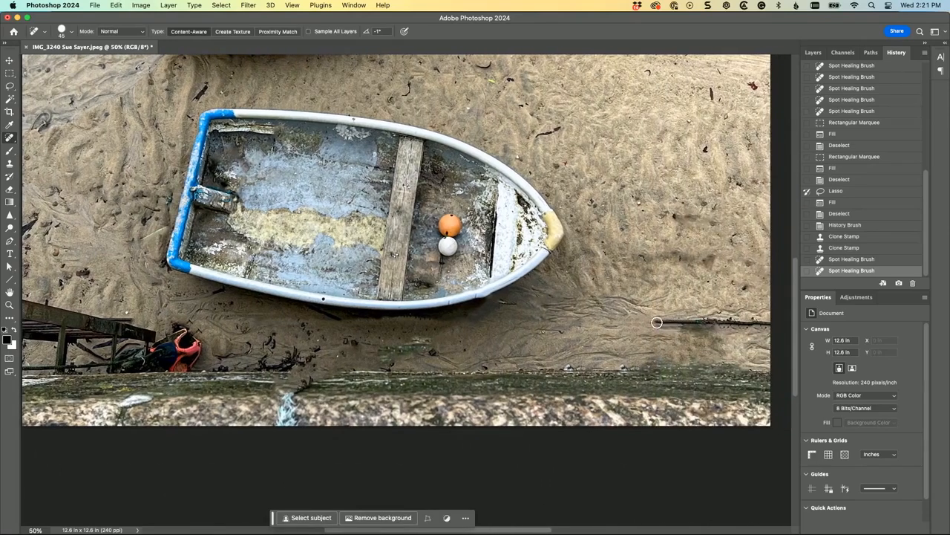
{"action": "left_click", "coordinate": [659, 321]}
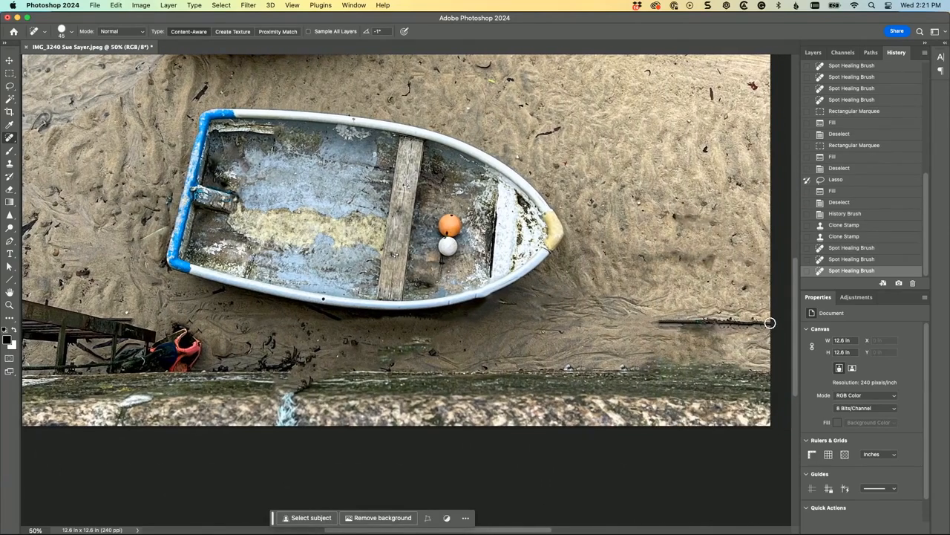
{"action": "left_click_drag", "start_coordinate": [770, 323], "coordinate": [770, 323]}
{"action": "left_click_drag", "start_coordinate": [687, 331], "coordinate": [733, 328]}
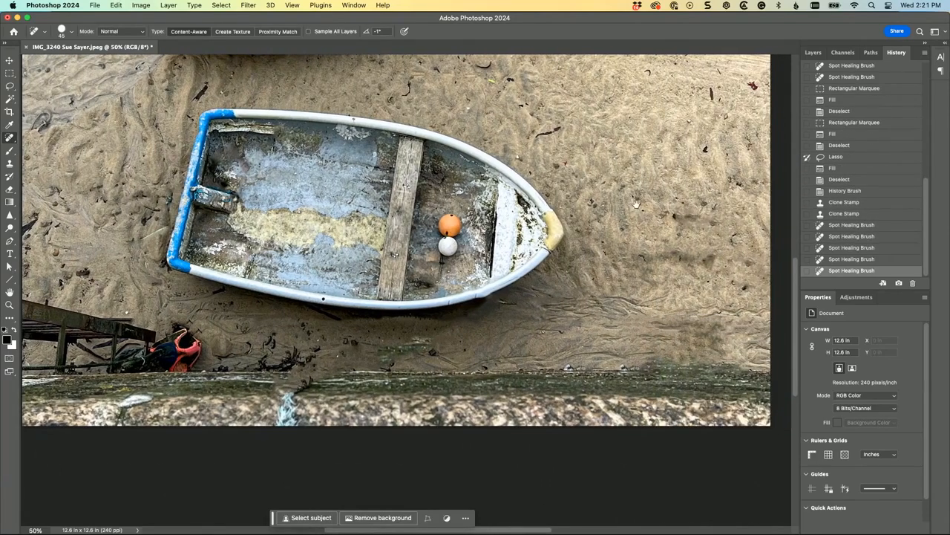
Step: Heal away the thin rope and its knot on the sand running from the middle boat's fenders towards the photo's edge
{"action": "scroll", "coordinate": [679, 304], "scroll_direction": "up", "scroll_amount": 10}
{"action": "scroll", "coordinate": [679, 305], "scroll_direction": "left", "scroll_amount": 5}
{"action": "scroll", "coordinate": [680, 302], "scroll_direction": "up", "scroll_amount": 5}
{"action": "scroll", "coordinate": [680, 302], "scroll_direction": "right", "scroll_amount": 8}
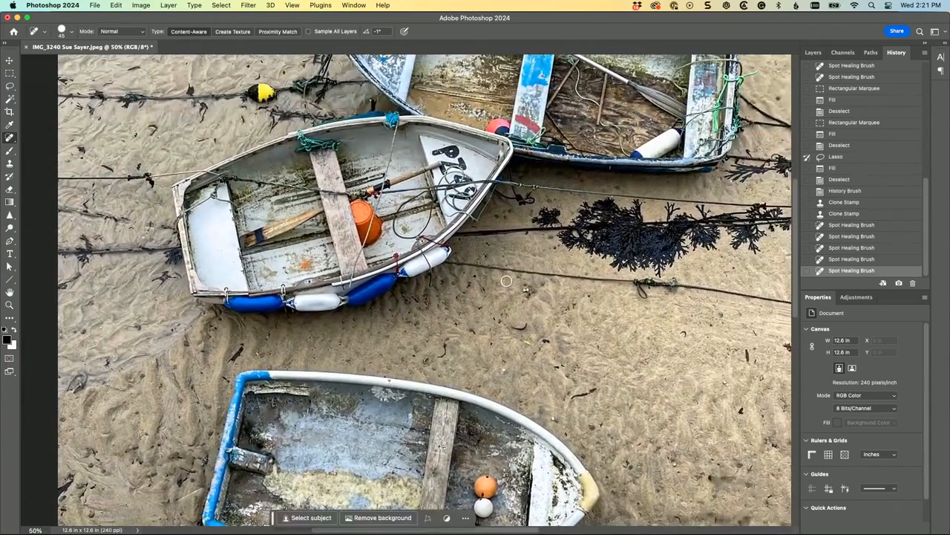
{"action": "left_click_drag", "start_coordinate": [456, 263], "coordinate": [468, 265]}
{"action": "left_click", "coordinate": [618, 278], "text": "shift"}
{"action": "left_click", "coordinate": [718, 290], "text": "shift"}
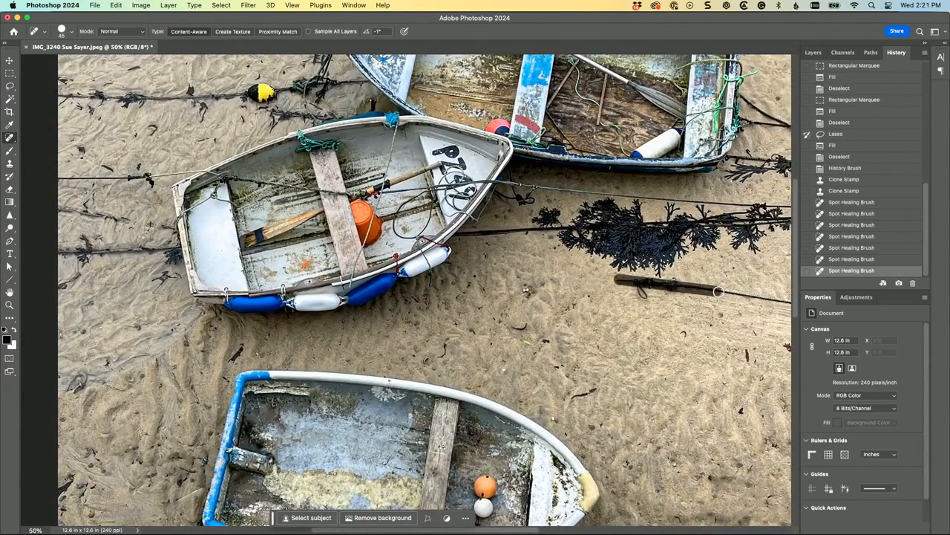
{"action": "left_click", "coordinate": [786, 303], "text": "shift"}
{"action": "left_click", "coordinate": [639, 291]}
{"action": "left_click", "coordinate": [641, 302]}
Step: Heal the rope's last stub at the photo's edge, the red speck and the small dark twig on the sand
{"action": "left_click_drag", "start_coordinate": [681, 328], "coordinate": [534, 325]}
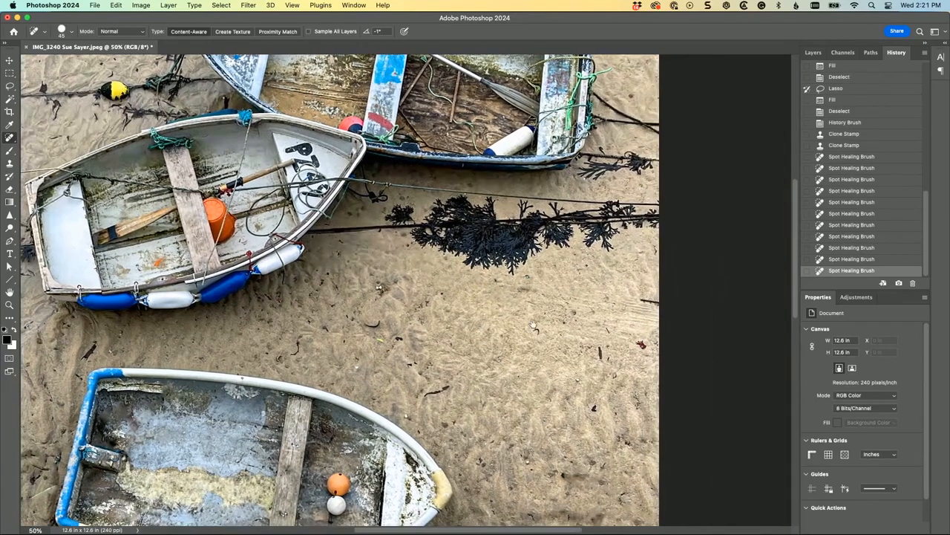
{"action": "left_click_drag", "start_coordinate": [632, 302], "coordinate": [656, 302]}
{"action": "left_click", "coordinate": [641, 346]}
{"action": "left_click_drag", "start_coordinate": [600, 347], "coordinate": [600, 368]}
Step: Lasso the large black seaweed clump below the upper boat, fill it away, and deselect
{"action": "mouse_move", "coordinate": [482, 301]}
{"action": "left_mouse_down"}
{"action": "mouse_move", "coordinate": [456, 281]}
{"action": "mouse_move", "coordinate": [488, 250]}
{"action": "mouse_move", "coordinate": [525, 239]}
{"action": "mouse_move", "coordinate": [603, 240]}
{"action": "left_mouse_up"}
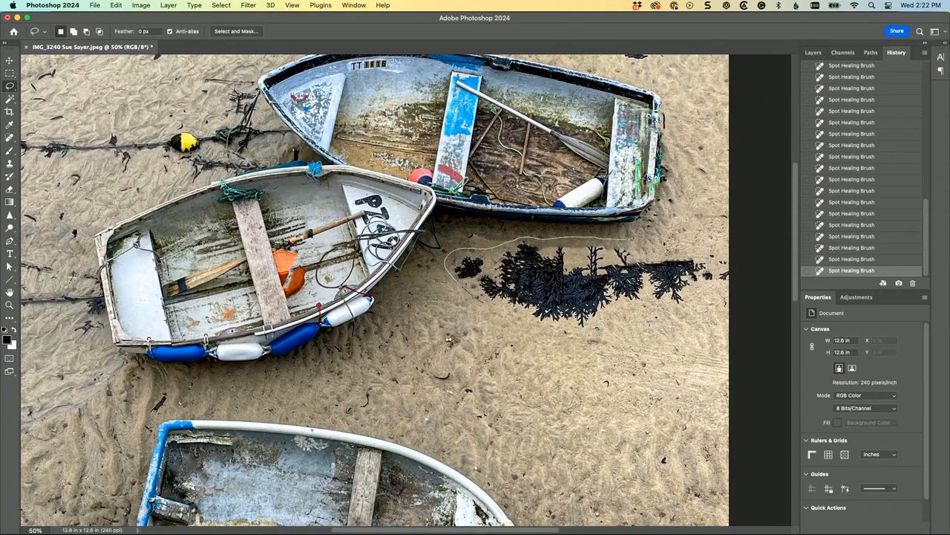
{"action": "mouse_move", "coordinate": [744, 245]}
{"action": "left_mouse_down"}
{"action": "mouse_move", "coordinate": [725, 280]}
{"action": "mouse_move", "coordinate": [652, 323]}
{"action": "left_mouse_up"}
{"action": "left_click_drag", "start_coordinate": [581, 327], "coordinate": [548, 325]}
{"action": "key", "text": "shift+BackSpace"}
{"action": "key", "text": "Return"}
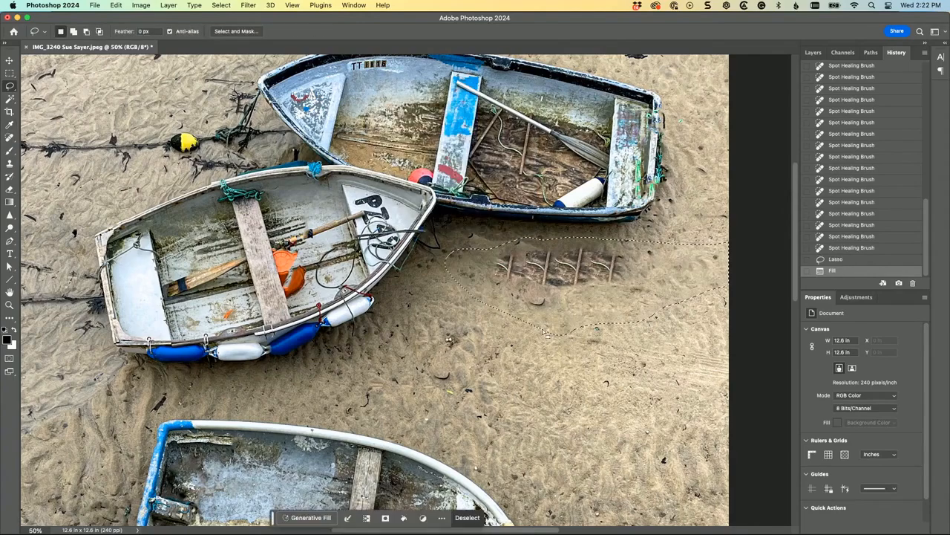
{"action": "key", "text": "super+d"}
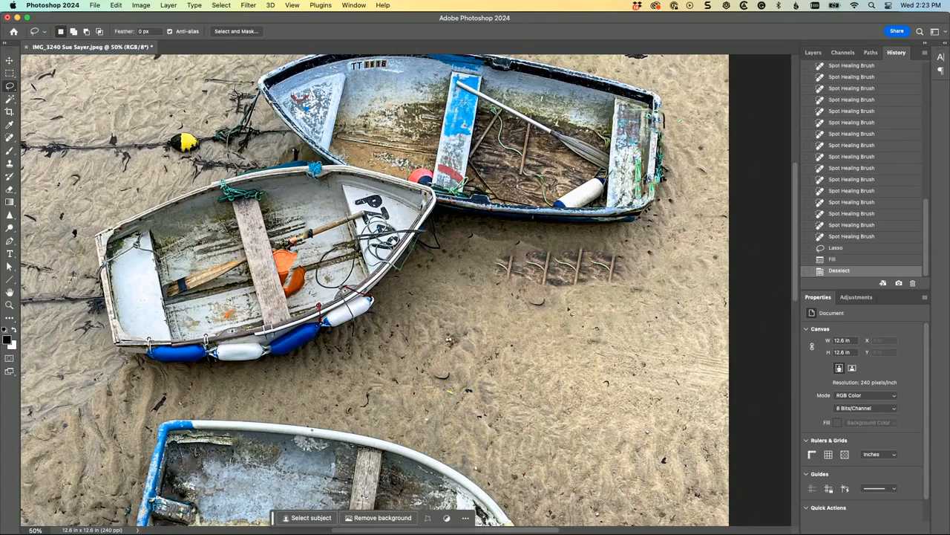
Step: Lasso the repeated stick-like artefacts left where the seaweed was and replace them with a Content-Aware fill at 100% opacity
{"action": "left_click_drag", "start_coordinate": [564, 298], "coordinate": [550, 301]}
{"action": "left_click_drag", "start_coordinate": [485, 259], "coordinate": [632, 246]}
{"action": "left_click_drag", "start_coordinate": [640, 289], "coordinate": [640, 281]}
{"action": "key", "text": "shift+BackSpace"}
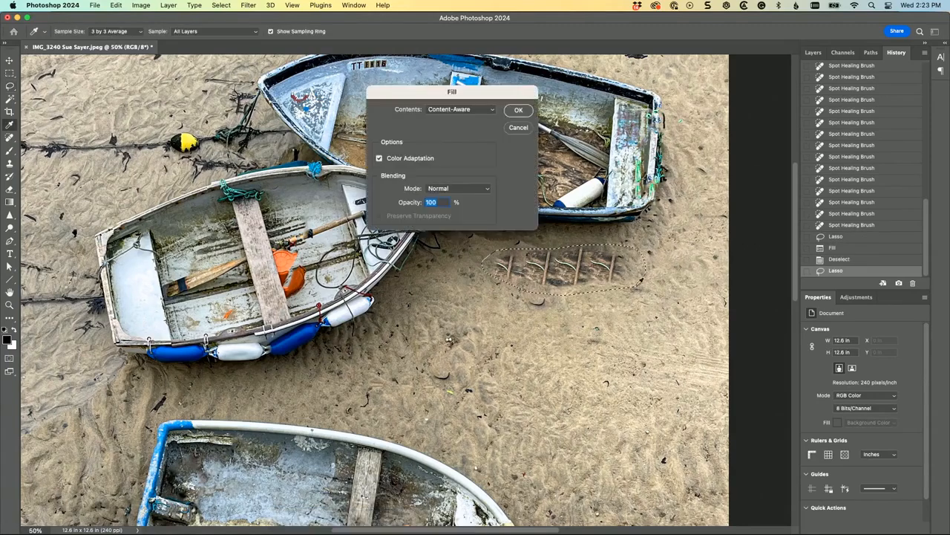
{"action": "key", "text": "Return"}
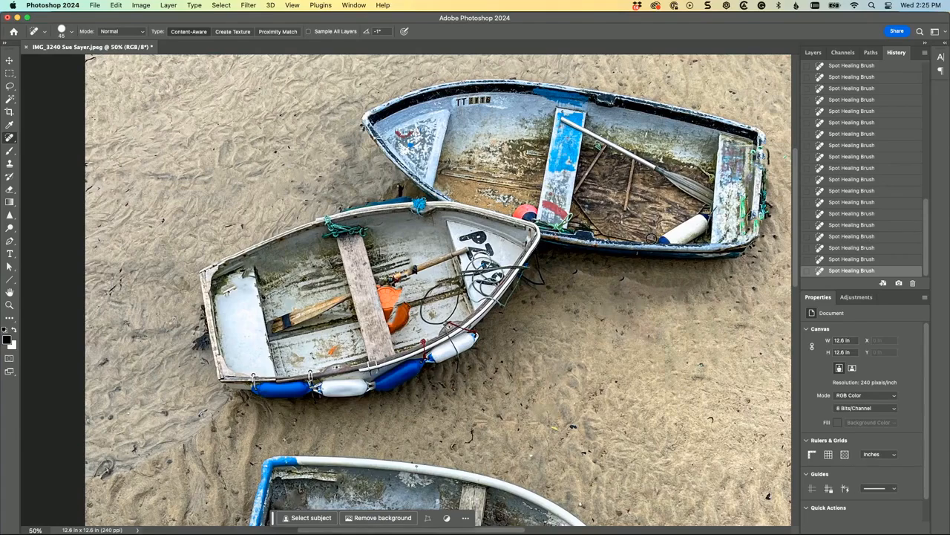
Step: Reduce the Spot Healing Brush to size 25 and paint out the black letter P on the middle boat's bow
{"action": "key", "text": "super+equal"}
{"action": "key", "text": "super+equal"}
{"action": "key", "text": "super+equal"}
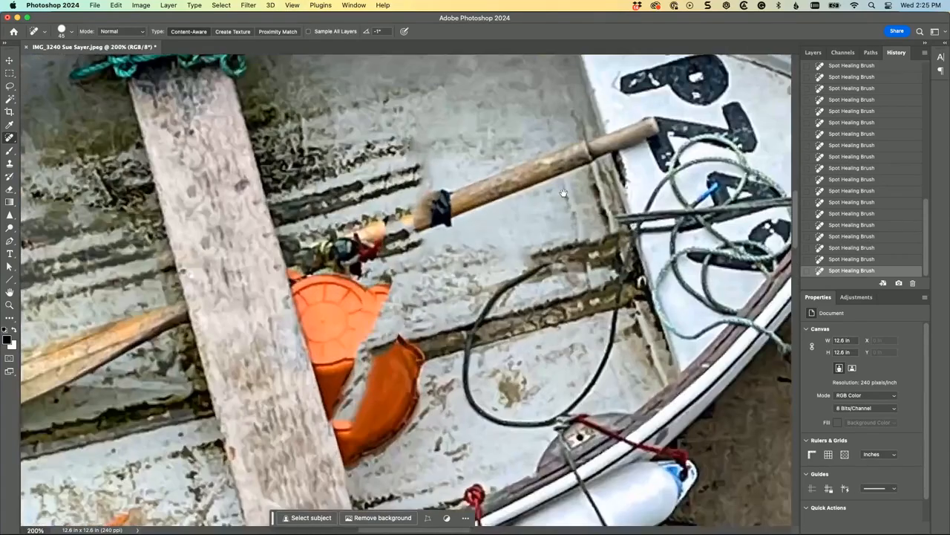
{"action": "scroll", "coordinate": [493, 331], "scroll_direction": "up", "scroll_amount": 5}
{"action": "scroll", "coordinate": [493, 331], "scroll_direction": "right", "scroll_amount": 2}
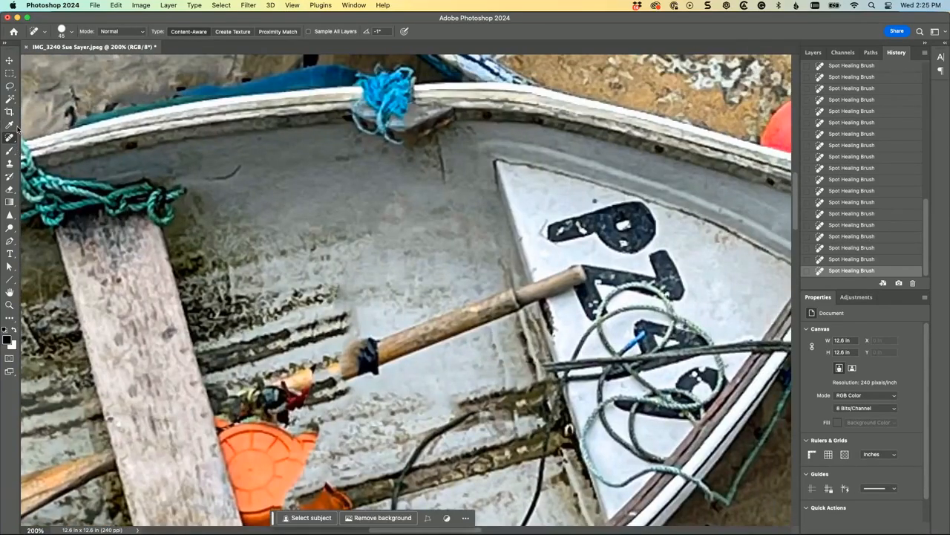
{"action": "key", "text": "bracketleft"}
{"action": "key", "text": "bracketleft"}
{"action": "key", "text": "bracketleft"}
{"action": "key", "text": "bracketleft"}
{"action": "mouse_move", "coordinate": [561, 232]}
{"action": "left_mouse_down"}
{"action": "mouse_move", "coordinate": [638, 209]}
{"action": "mouse_move", "coordinate": [646, 225]}
{"action": "mouse_move", "coordinate": [633, 243]}
{"action": "mouse_move", "coordinate": [621, 223]}
{"action": "mouse_move", "coordinate": [577, 237]}
{"action": "mouse_move", "coordinate": [643, 237]}
{"action": "left_mouse_up"}
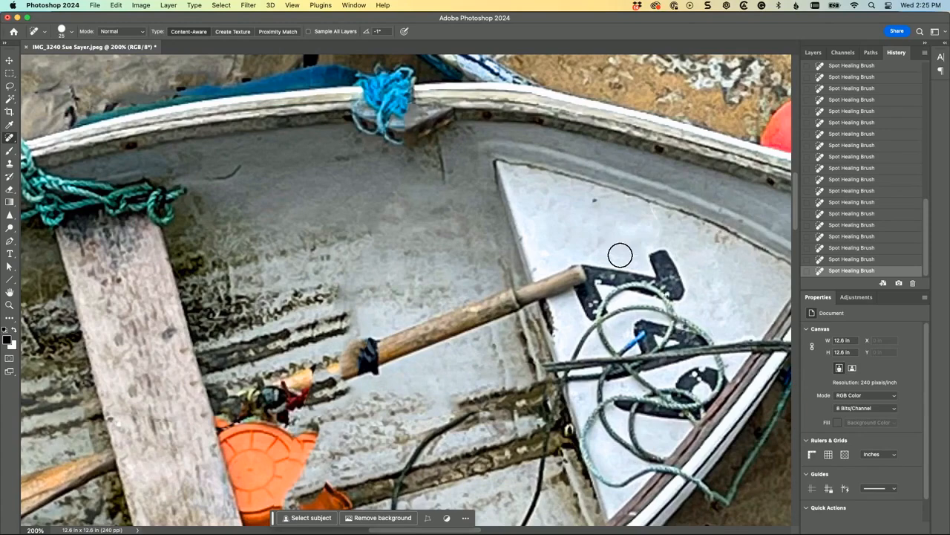
Step: Clone clean white paint over the upper parts of the second black character on the middle boat's bow
{"action": "left_click", "coordinate": [10, 164]}
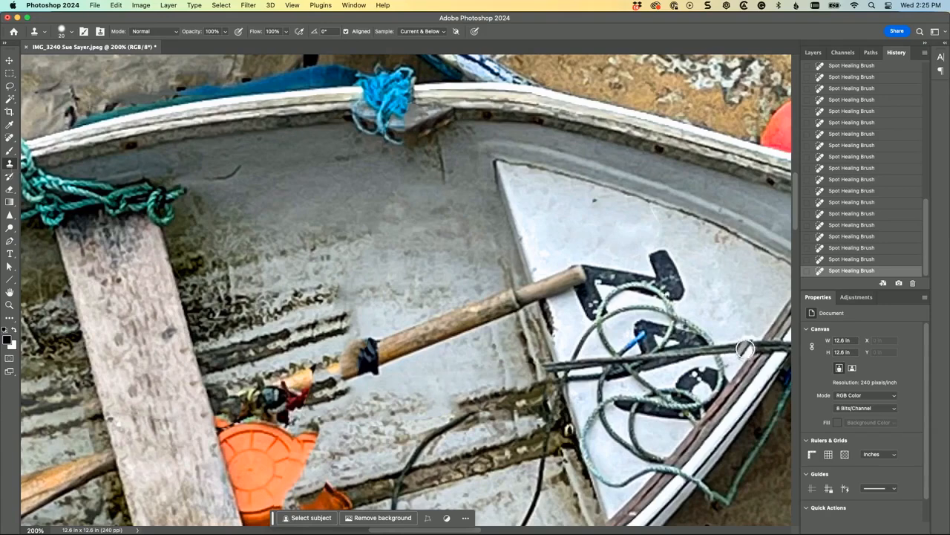
{"action": "mouse_move", "coordinate": [681, 289]}
{"action": "left_mouse_down"}
{"action": "mouse_move", "coordinate": [657, 255]}
{"action": "mouse_move", "coordinate": [677, 296]}
{"action": "mouse_move", "coordinate": [649, 274]}
{"action": "mouse_move", "coordinate": [603, 268]}
{"action": "left_mouse_up"}
{"action": "left_click", "coordinate": [672, 277], "text": "alt"}
{"action": "left_click_drag", "start_coordinate": [666, 283], "coordinate": [672, 289]}
{"action": "mouse_move", "coordinate": [614, 277]}
{"action": "left_mouse_down"}
{"action": "mouse_move", "coordinate": [594, 268]}
{"action": "mouse_move", "coordinate": [600, 282]}
{"action": "left_mouse_up"}
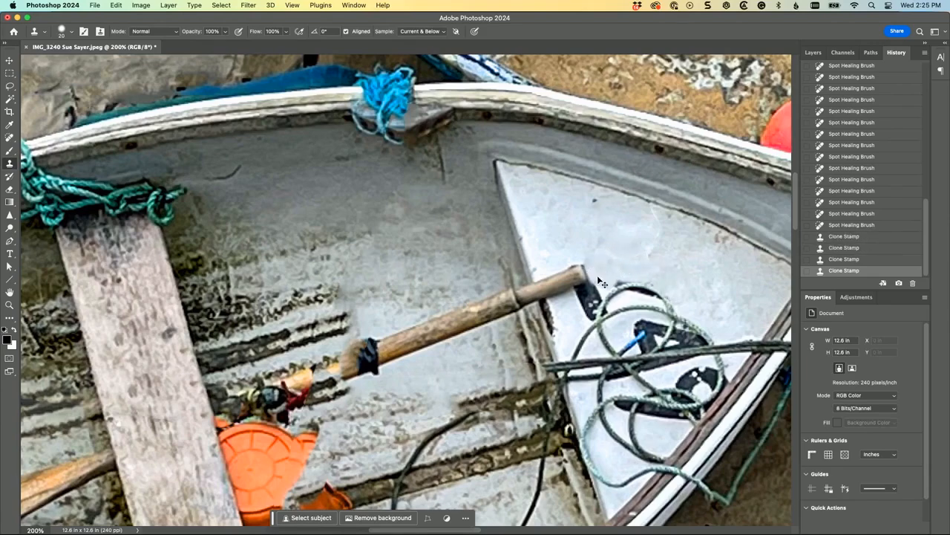
Step: Compare the original photo with the retouched version by switching between the opening state and the latest Clone Stamp state in the history
{"action": "key", "text": "super+minus"}
{"action": "key", "text": "super+minus"}
{"action": "key", "text": "super+minus"}
{"action": "key", "text": "super+minus"}
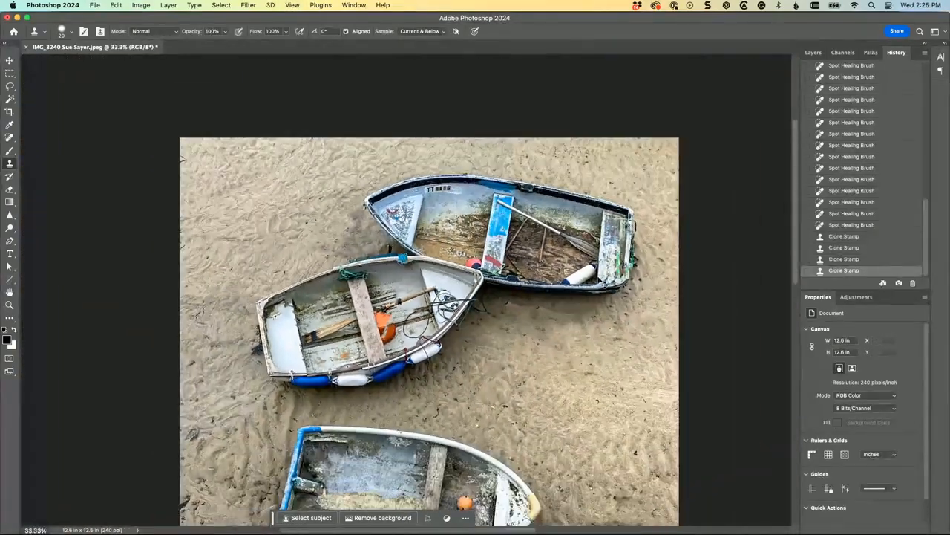
{"action": "key", "text": "super+minus"}
{"action": "scroll", "coordinate": [598, 277], "scroll_direction": "down", "scroll_amount": 1}
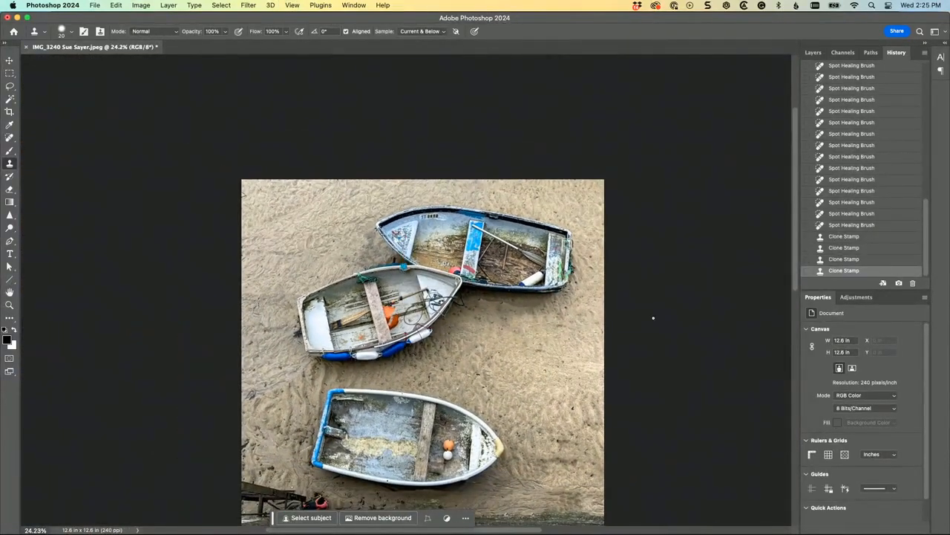
{"action": "left_click_drag", "start_coordinate": [571, 360], "coordinate": [580, 309]}
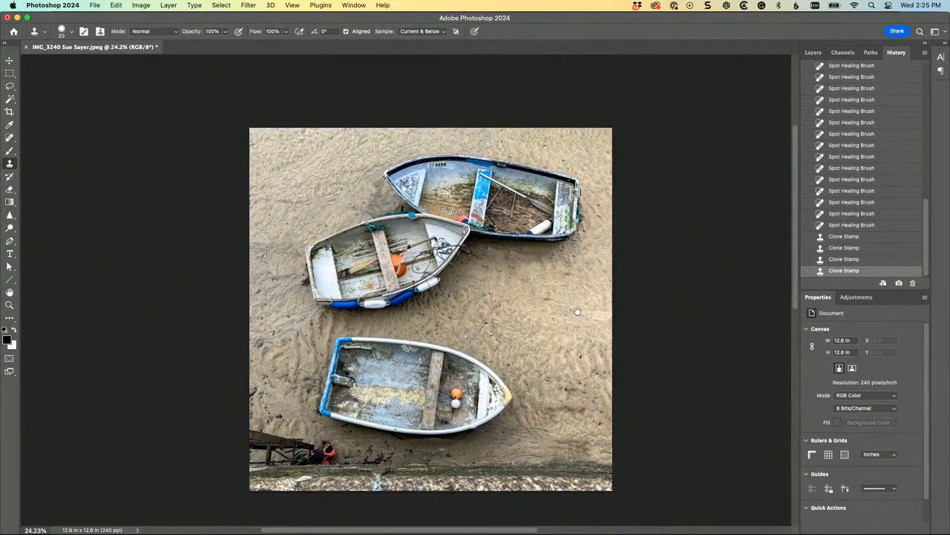
{"action": "scroll", "coordinate": [835, 178], "scroll_direction": "up", "scroll_amount": 10}
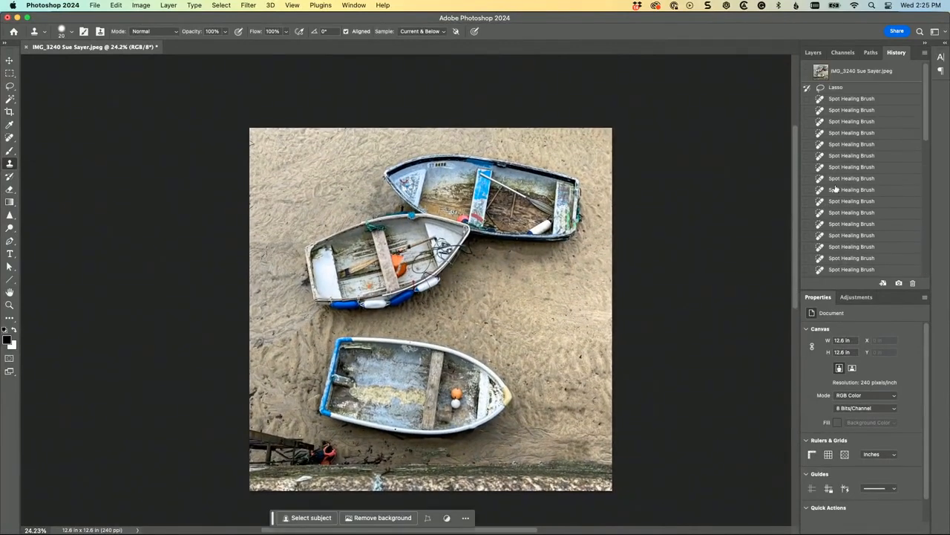
{"action": "left_click", "coordinate": [858, 70]}
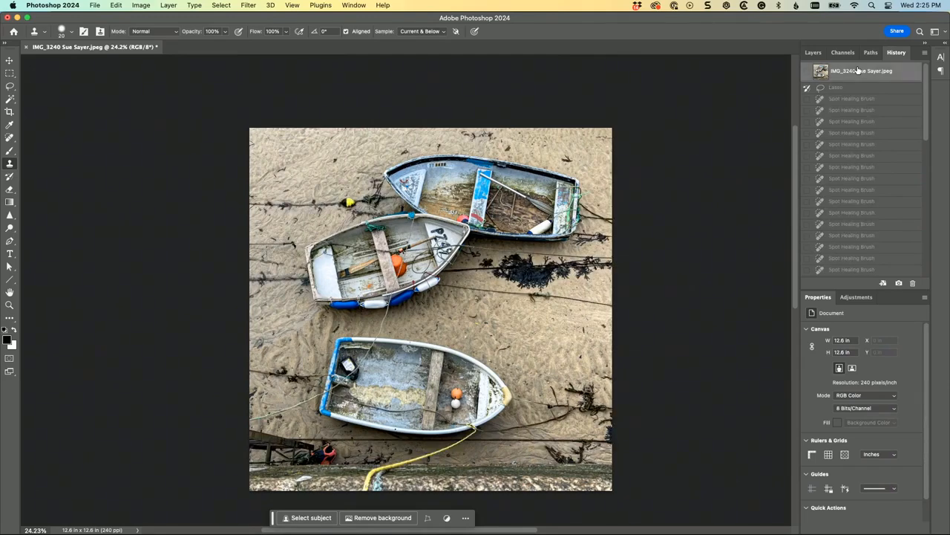
{"action": "scroll", "coordinate": [875, 124], "scroll_direction": "down", "scroll_amount": 10}
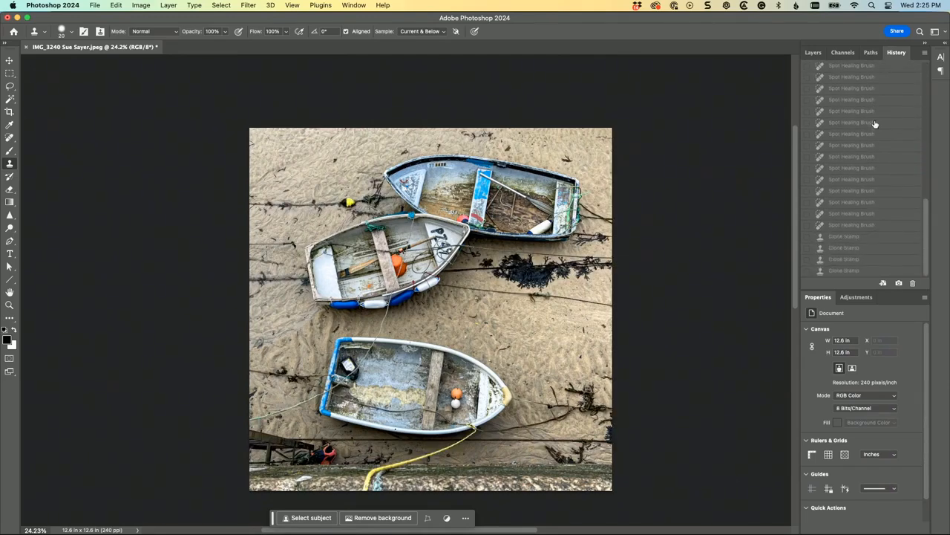
{"action": "key", "text": "super+equal"}
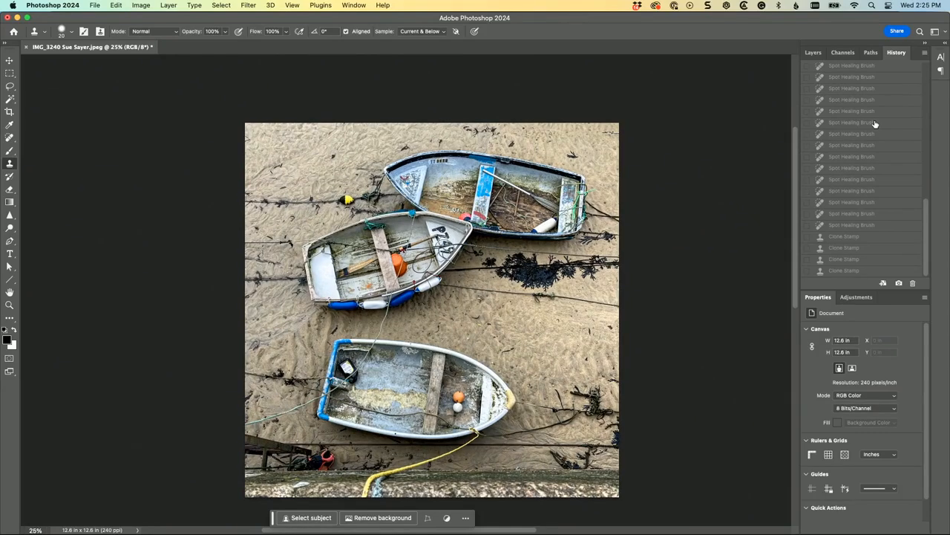
{"action": "key", "text": "super+equal"}
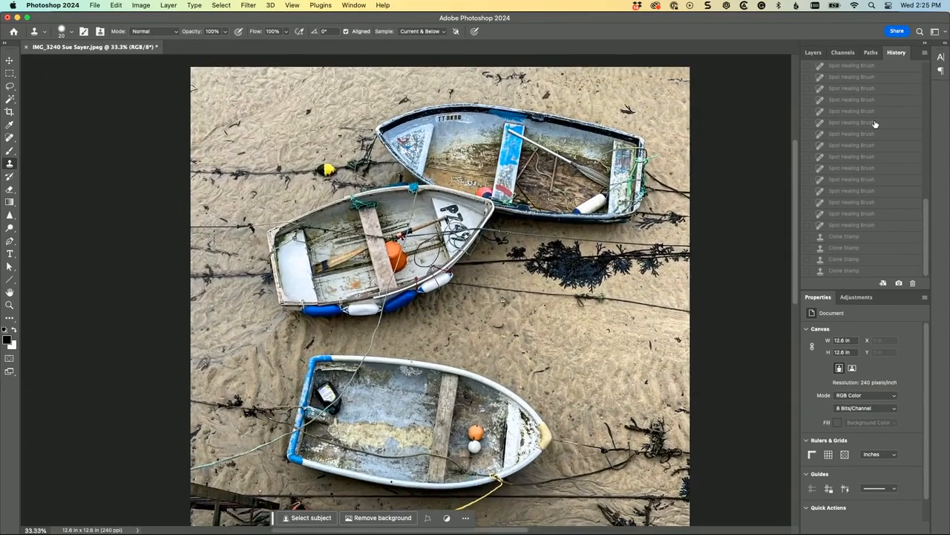
{"action": "left_click", "coordinate": [841, 271]}
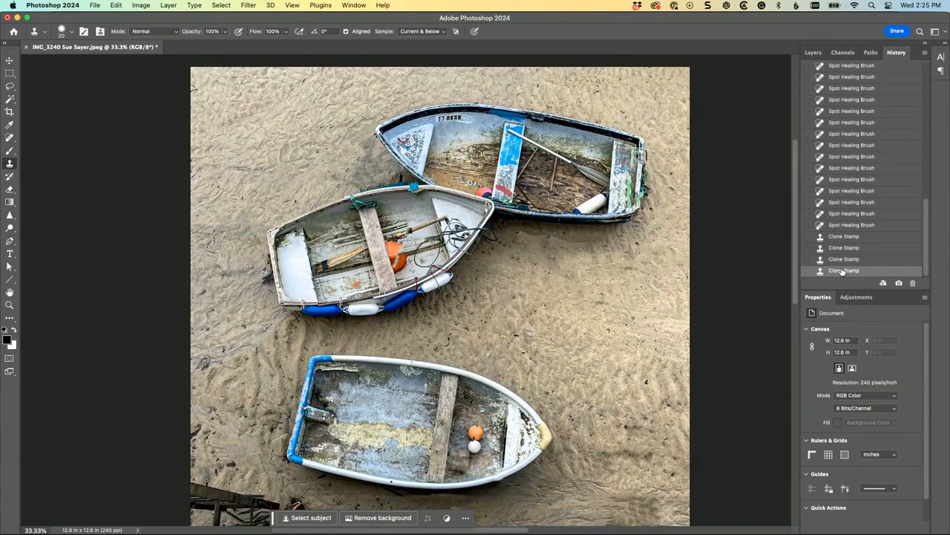
{"action": "scroll", "coordinate": [727, 265], "scroll_direction": "down", "scroll_amount": 5}
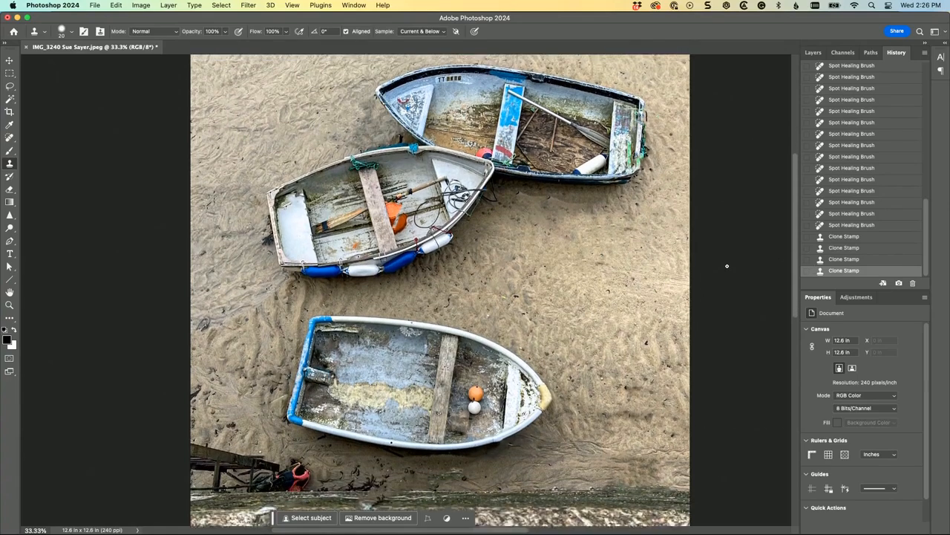
{"action": "scroll", "coordinate": [727, 265], "scroll_direction": "up", "scroll_amount": 2}
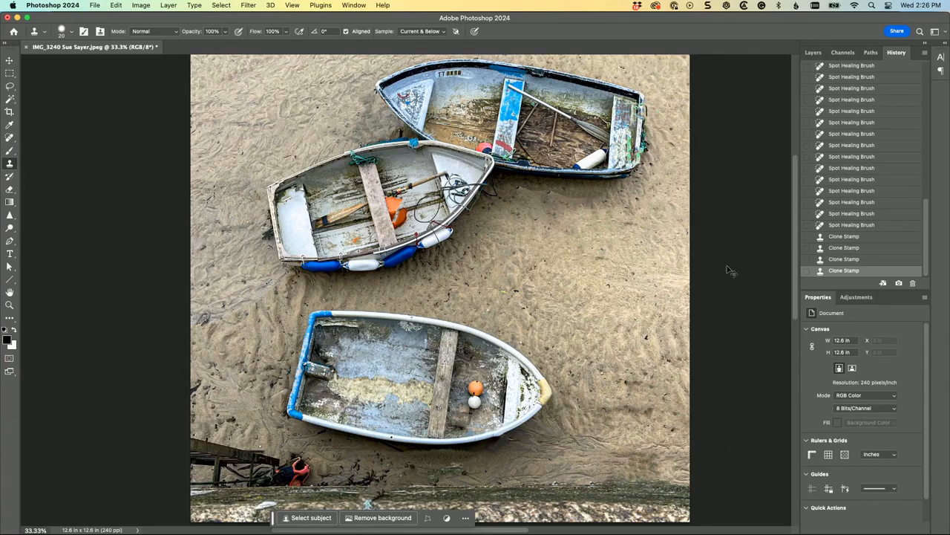
Step: Enlarge the canvas by a relative 4 inches in width and height with a white extension colour
{"action": "key", "text": "super+minus"}
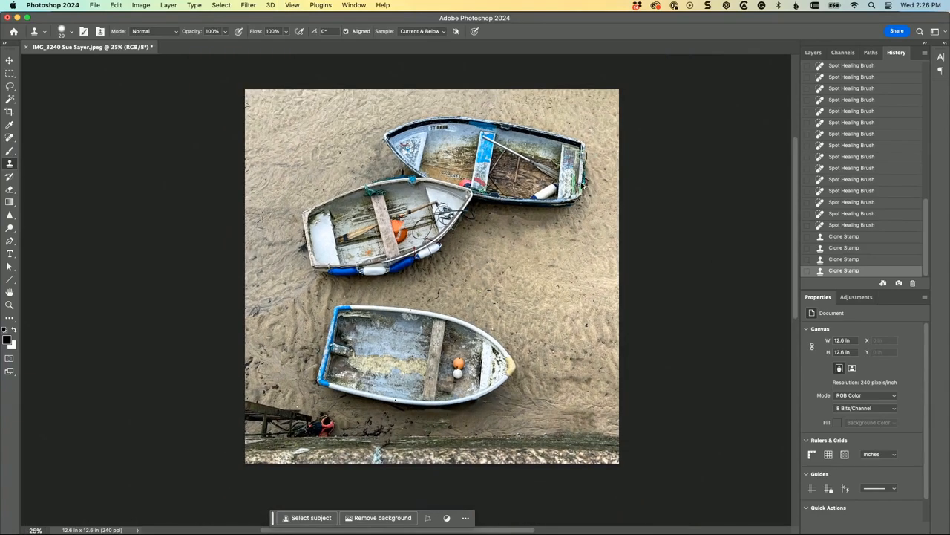
{"action": "key", "text": "super+alt+c"}
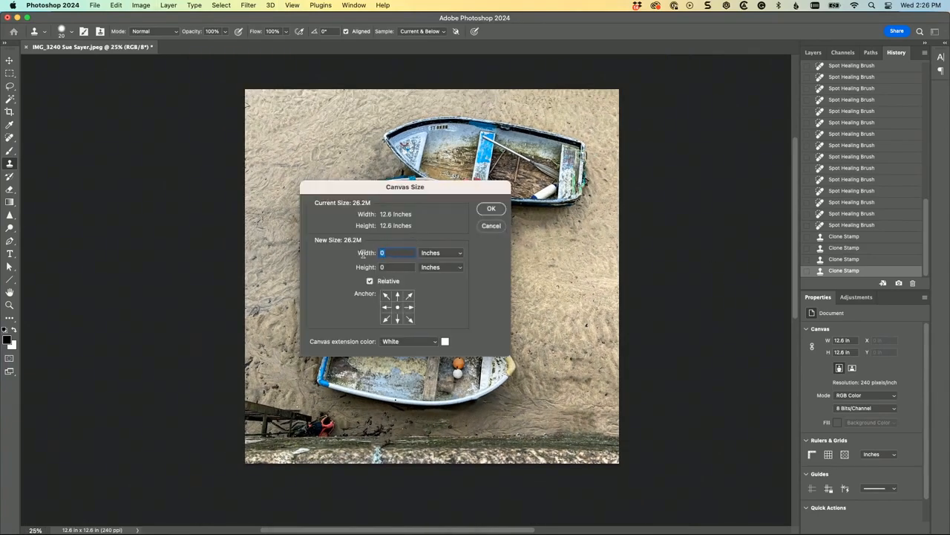
{"action": "type", "text": "4"}
{"action": "key", "text": "Tab"}
{"action": "left_click", "coordinate": [491, 209]}
{"action": "key", "text": "super+minus"}
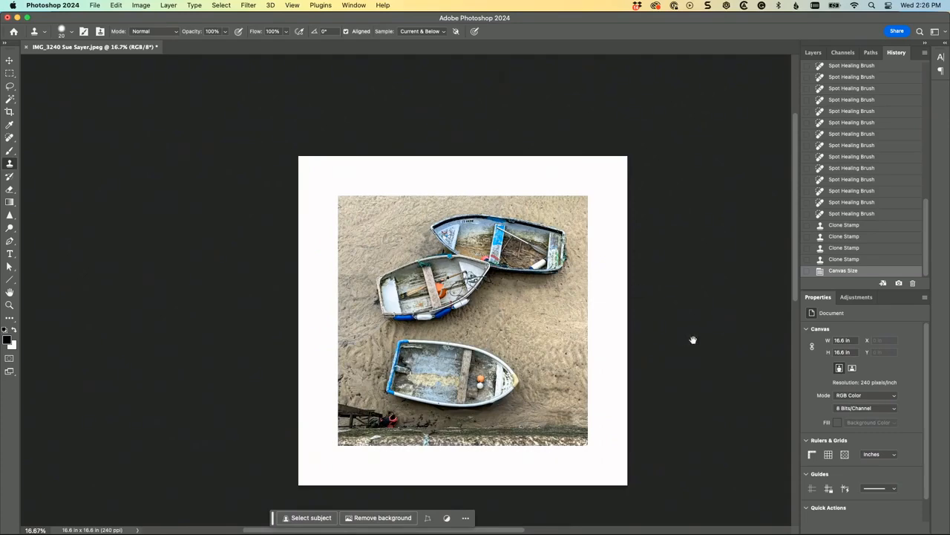
Step: Fit the white-bordered photo to the screen and view it in full-screen mode
{"action": "left_click_drag", "start_coordinate": [639, 312], "coordinate": [601, 244]}
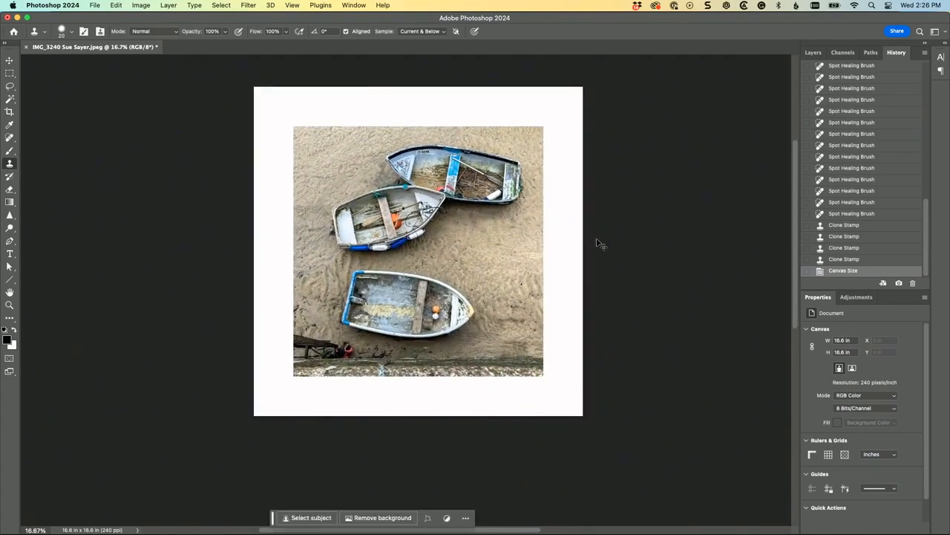
{"action": "key", "text": "super+0"}
{"action": "key", "text": "f"}
{"action": "key", "text": "f"}
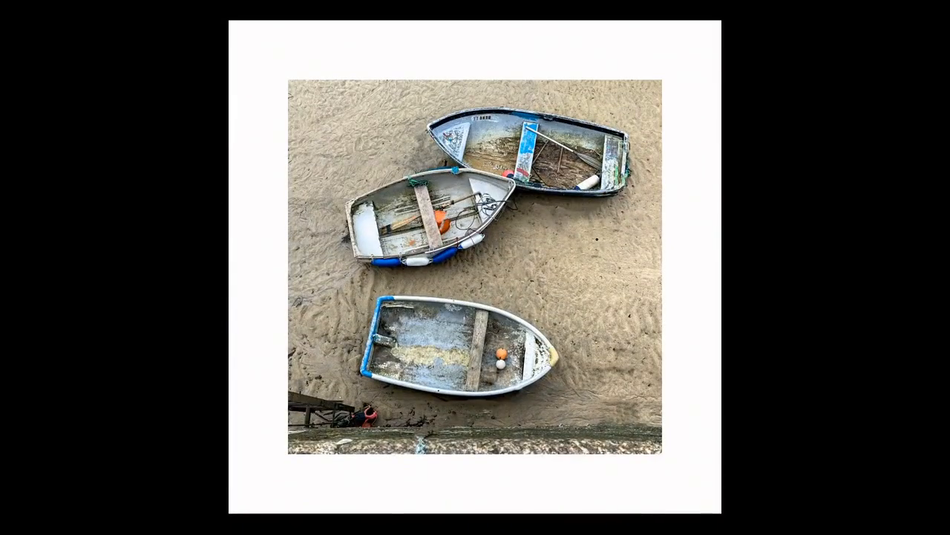